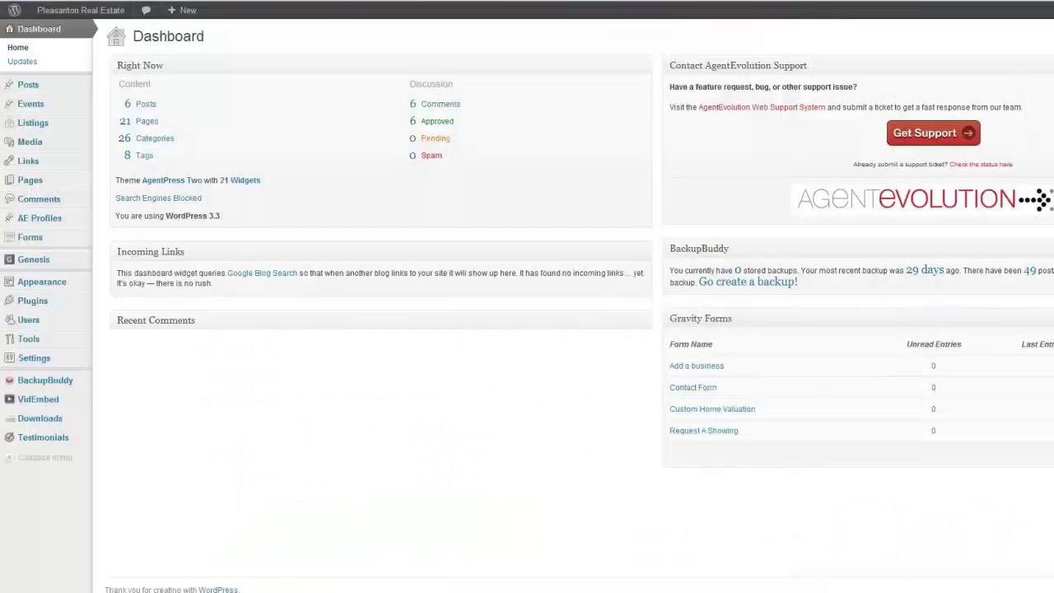
- Open My Video Post from All Posts and place the cursor after its body sentence
mouse_move(42, 85)
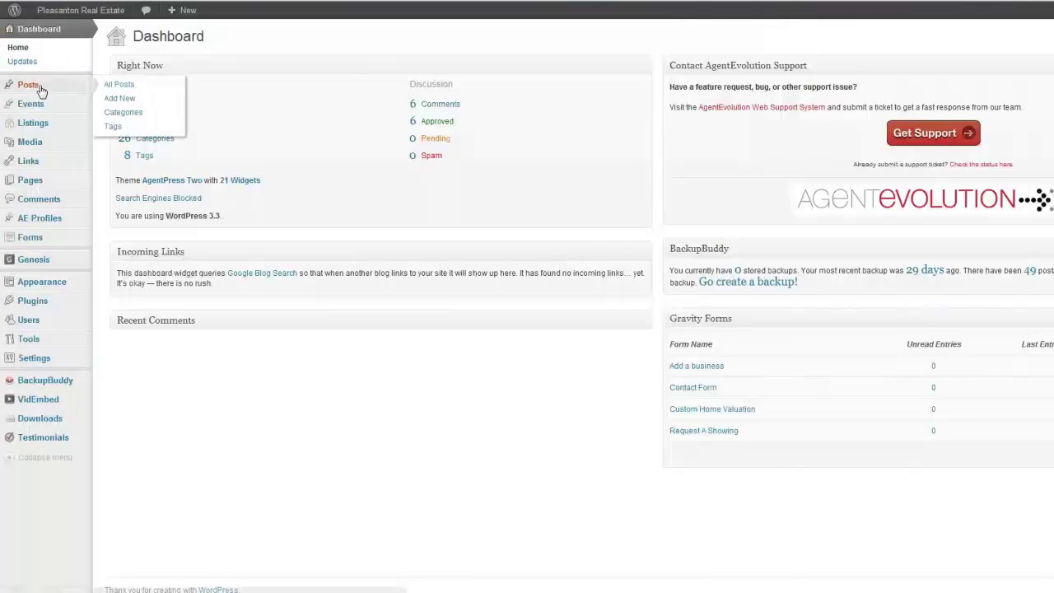
left_click(120, 85)
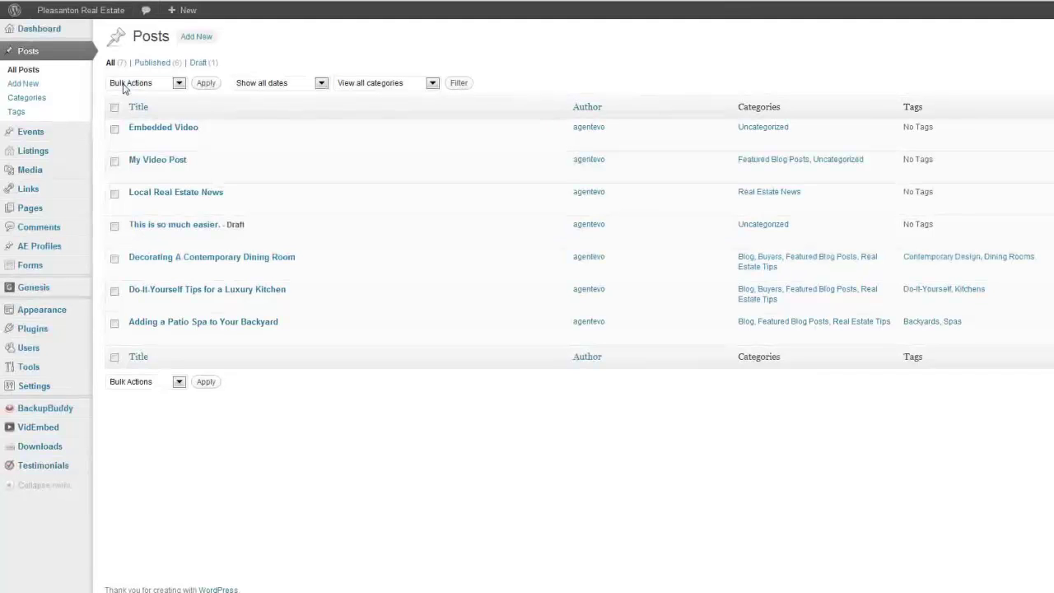
left_click(136, 173)
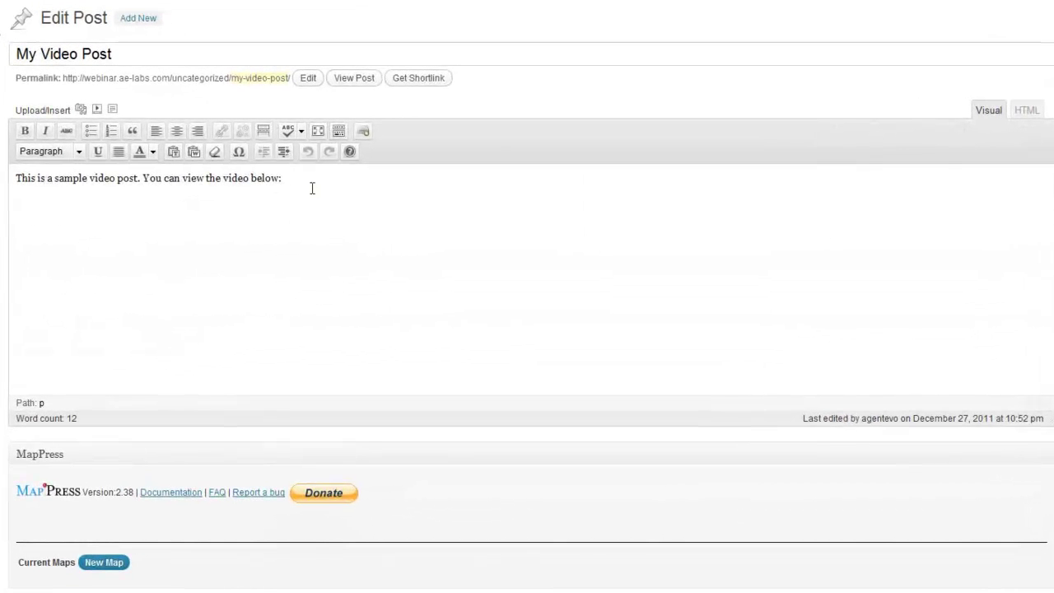
left_click_drag(127, 52, 15, 54)
left_click_drag(16, 178, 17, 200)
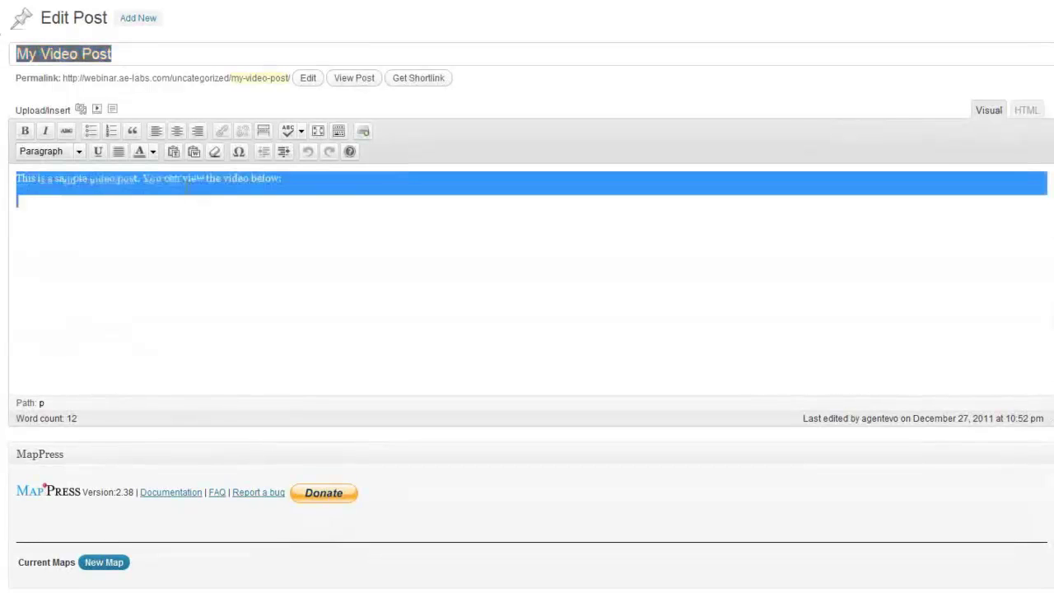
left_click(301, 178)
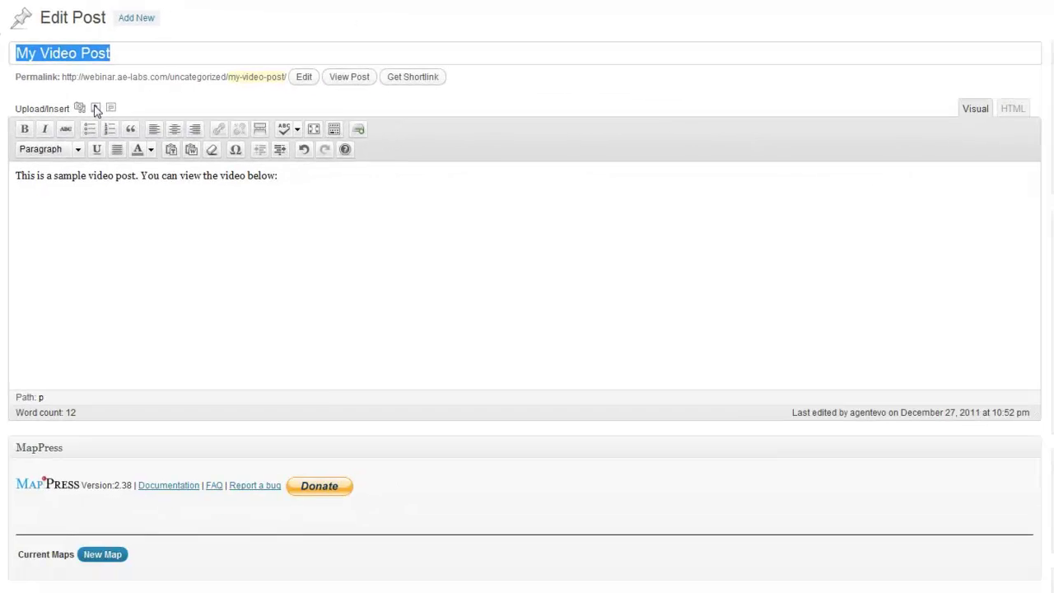
- Bring up the VidEmbed form, focus its Video URL field, and open a new browser tab
left_click(218, 246)
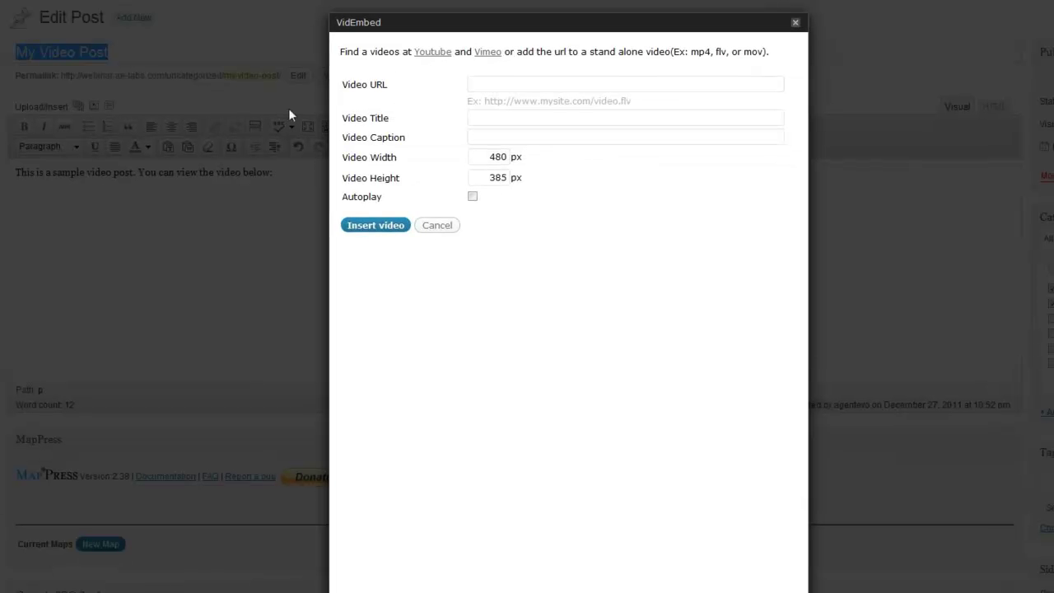
left_click(478, 83)
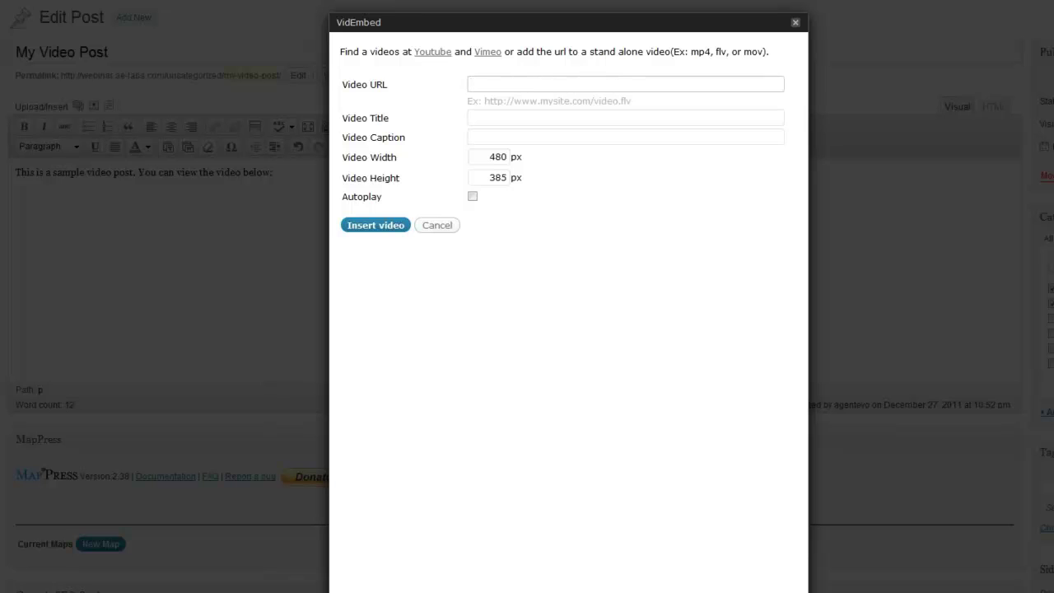
left_click(735, 1)
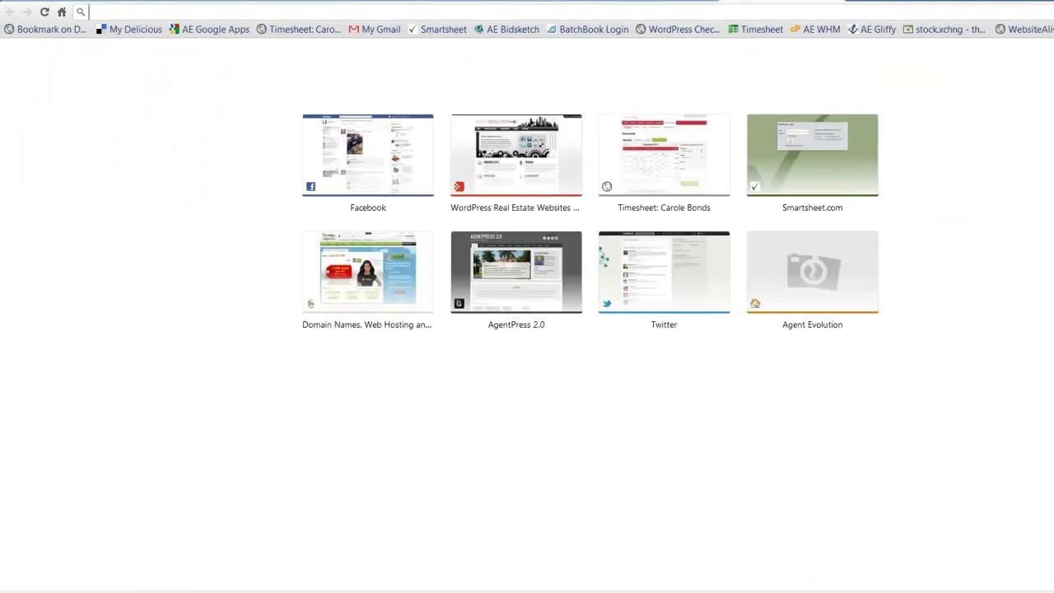
- Go to the agentevolution YouTube channel and open its video 'Improving Wordpress Page Load Times'
type("youtube.com/user/agentevolution")
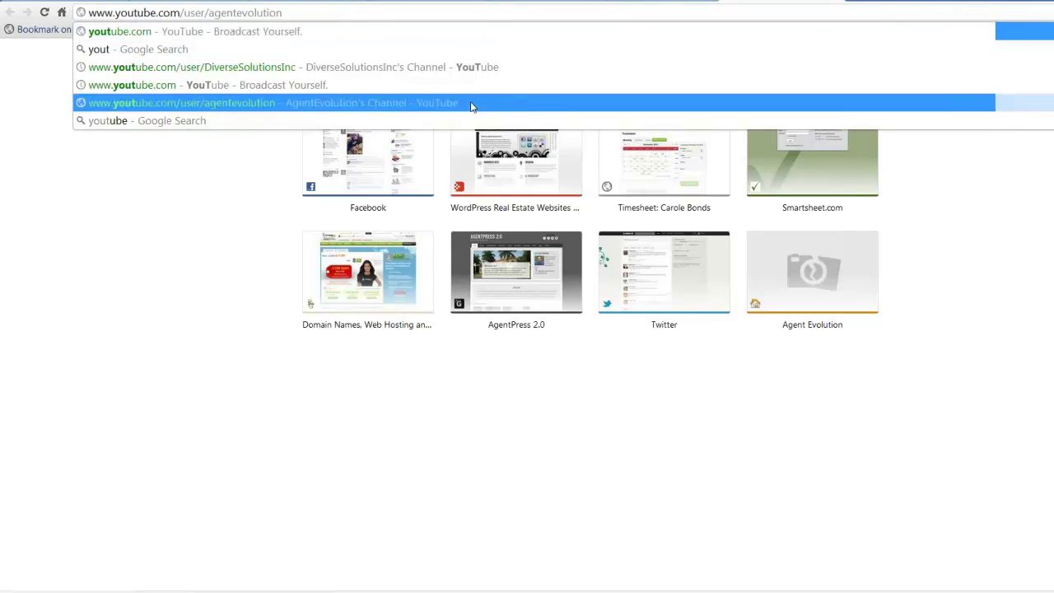
left_click(470, 106)
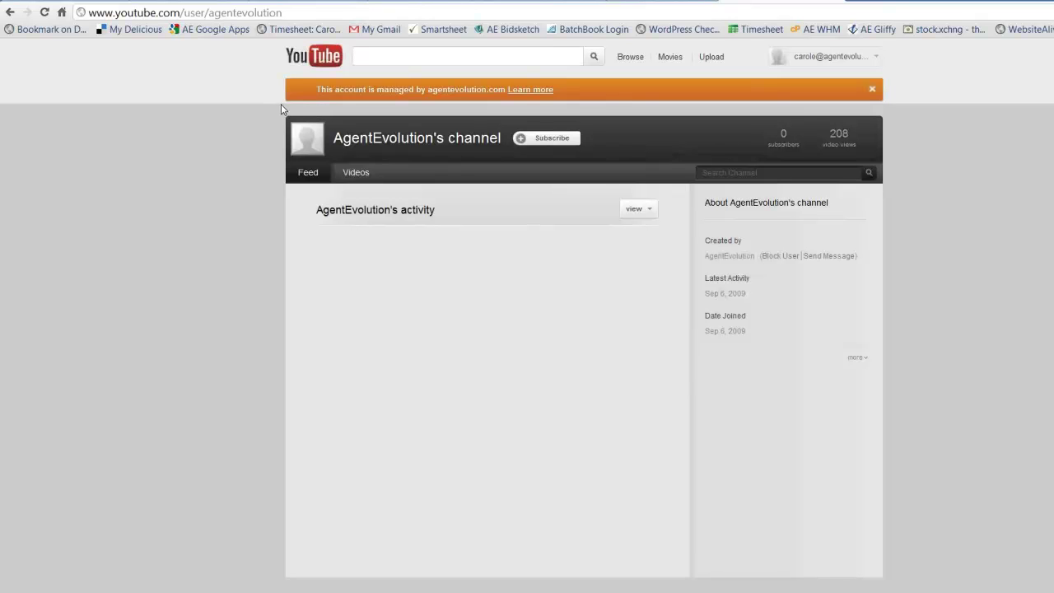
left_click(368, 177)
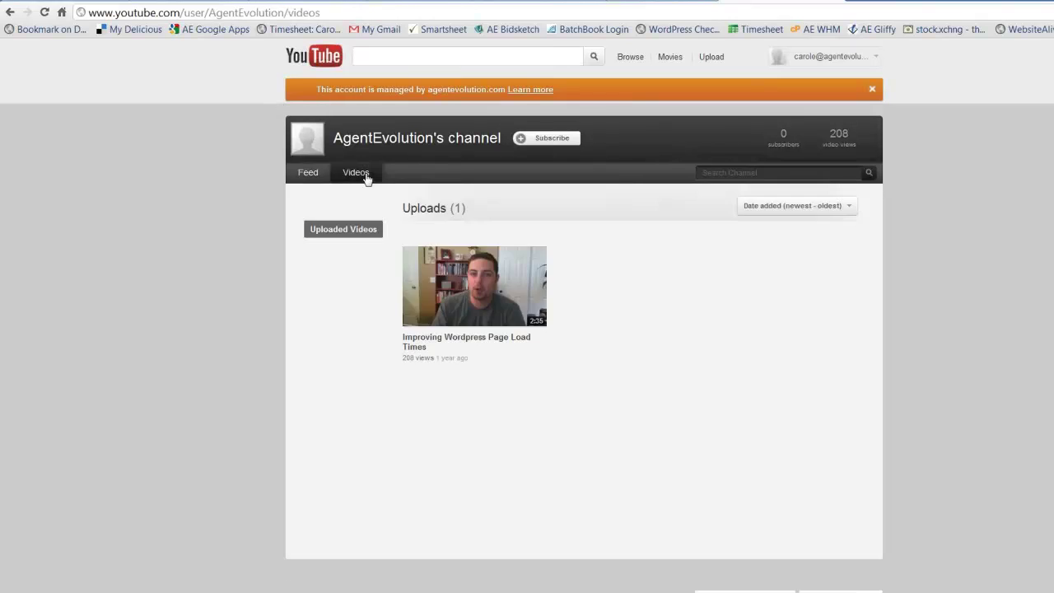
left_click(444, 311)
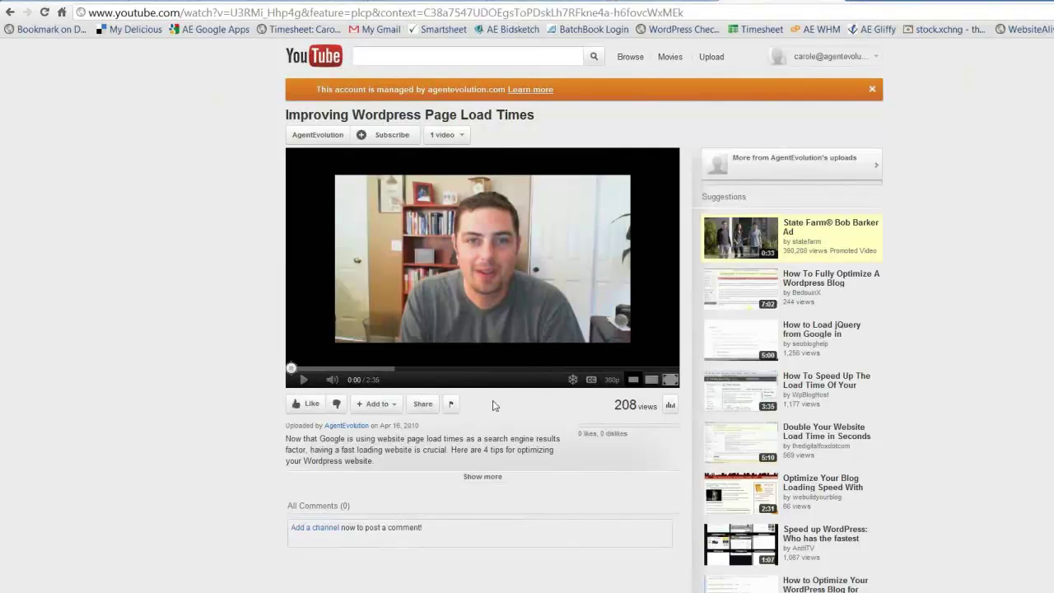
left_click(421, 405)
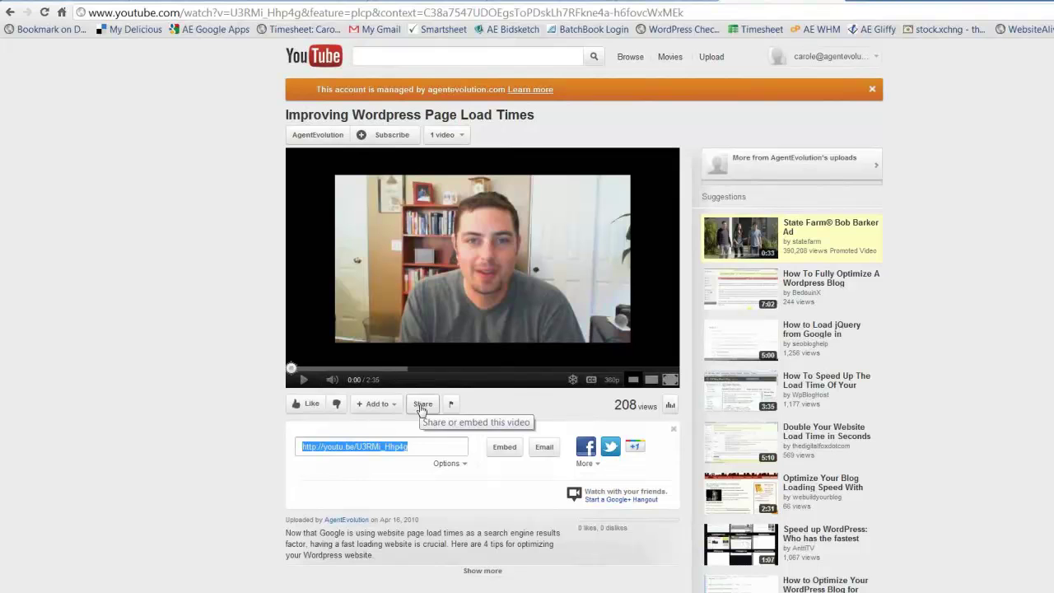
left_click(411, 447)
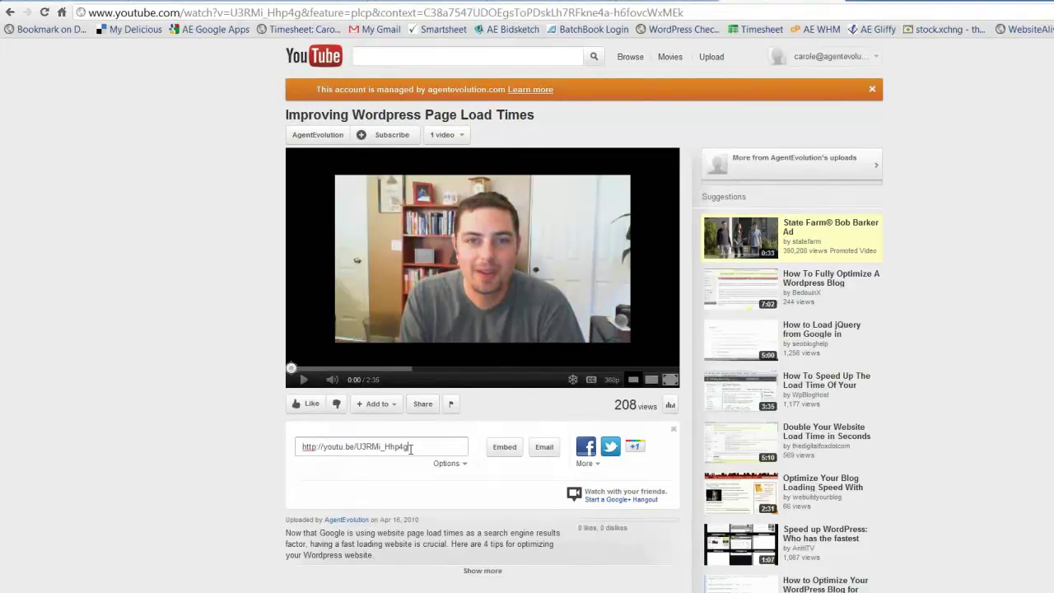
left_click_drag(411, 446, 299, 446)
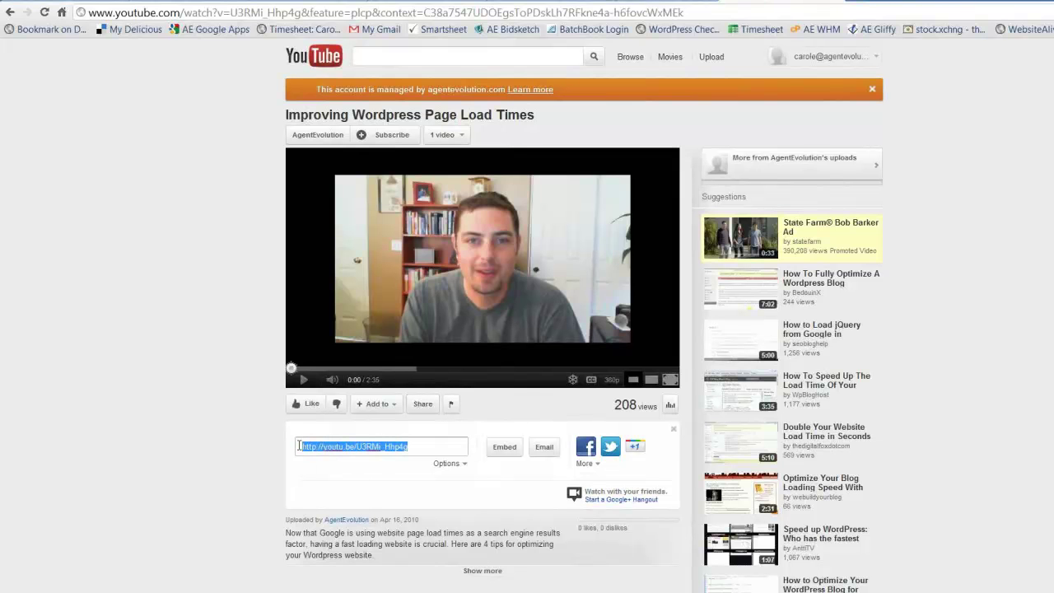
left_click(413, 447)
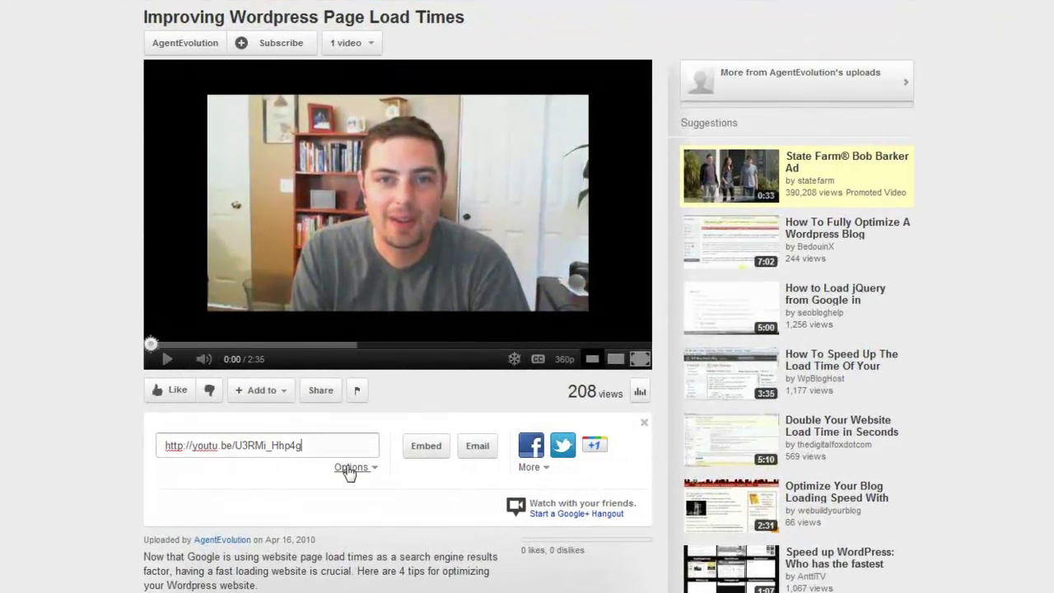
left_click(350, 468)
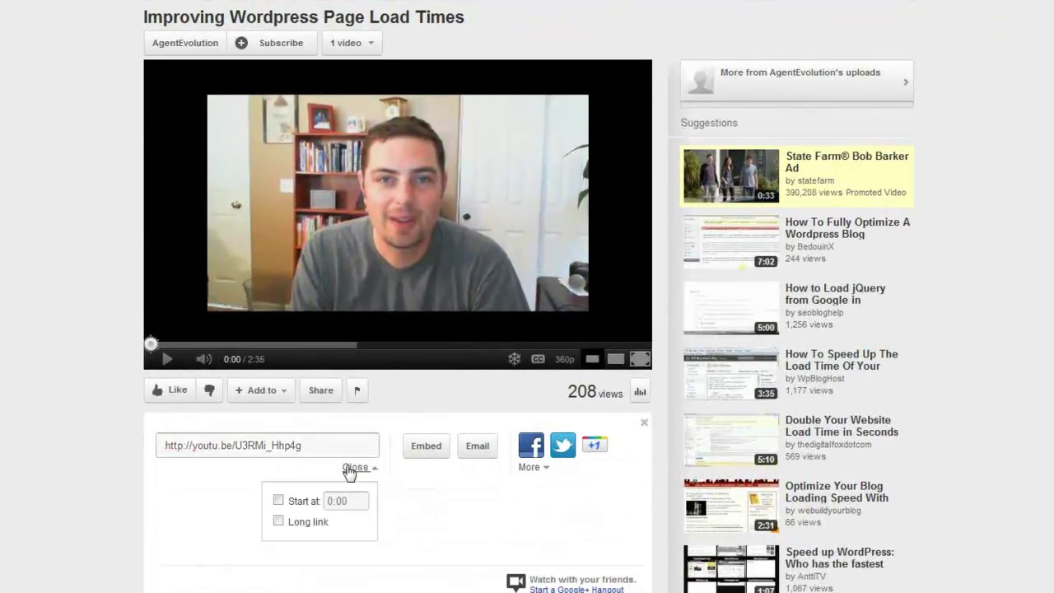
left_click(278, 521)
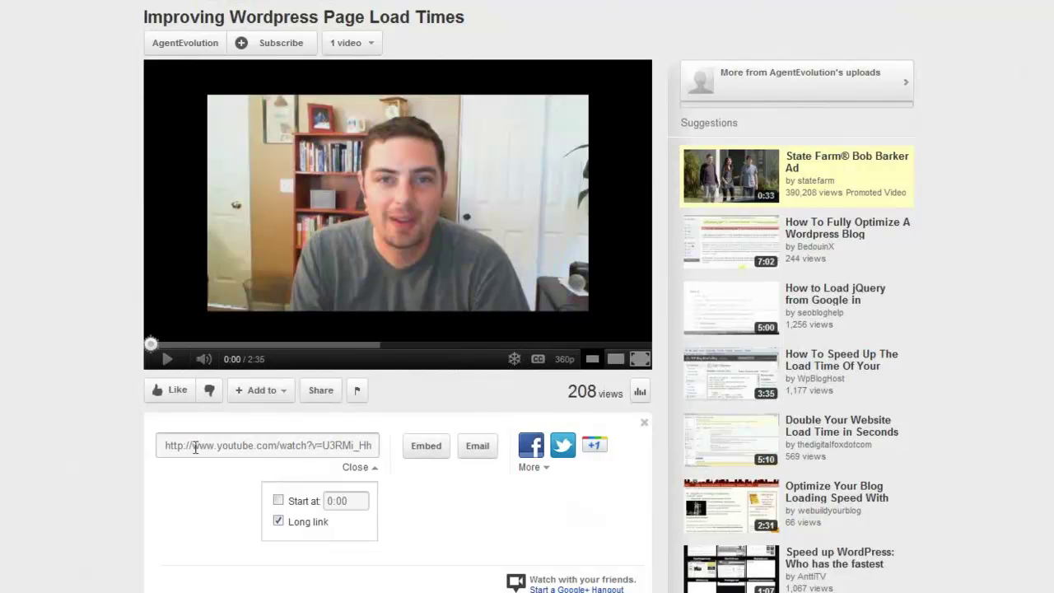
left_click_drag(164, 445, 386, 454)
key("ctrl+c")
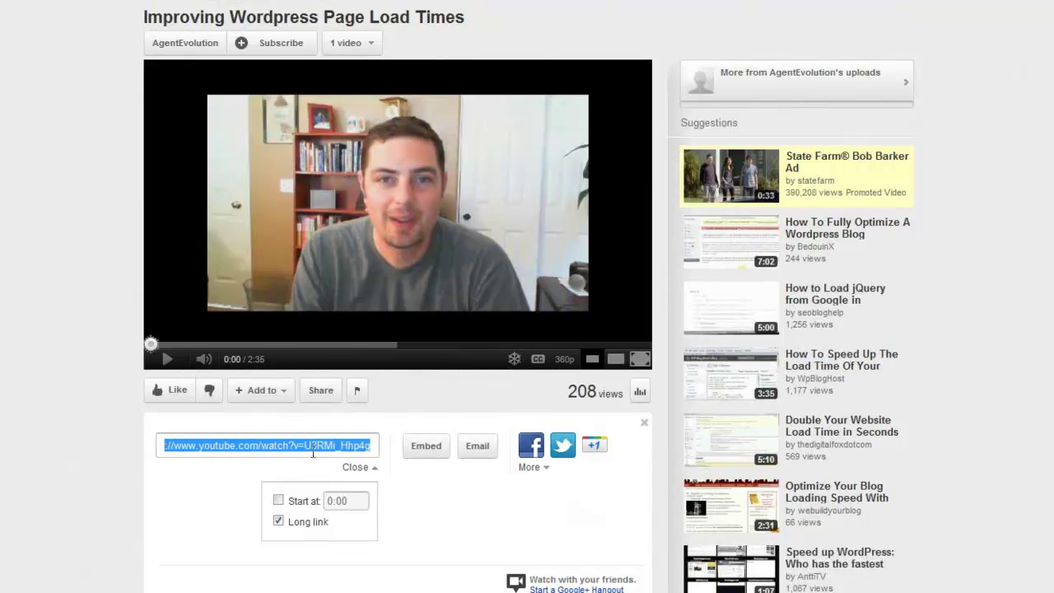
right_click(313, 451)
left_click(375, 241)
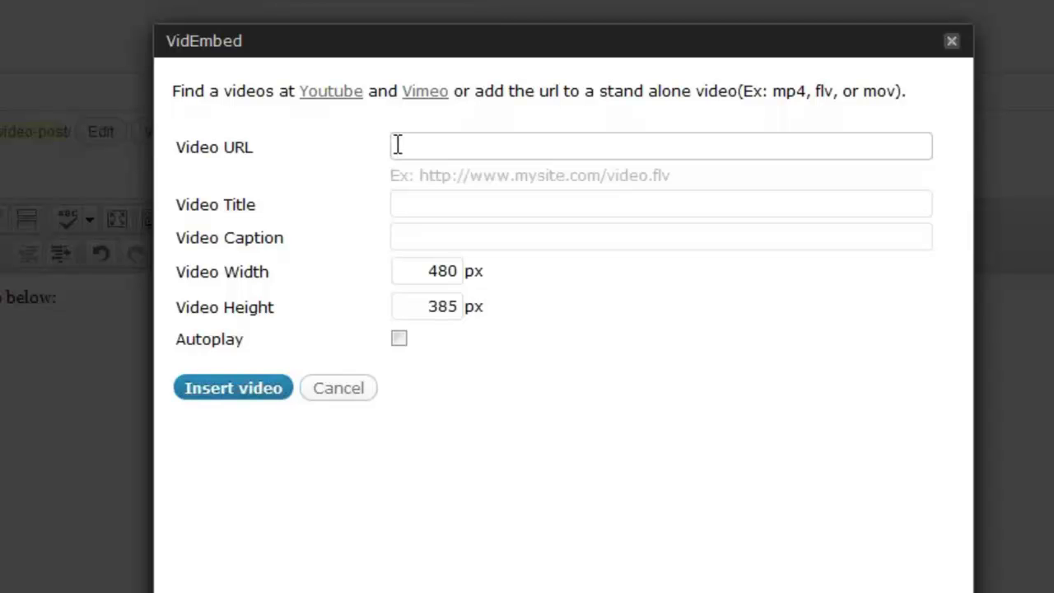
- Paste the YouTube URL into VidEmbed, titled 'My video' with caption 'my video caption'
right_click(396, 148)
left_click(468, 303)
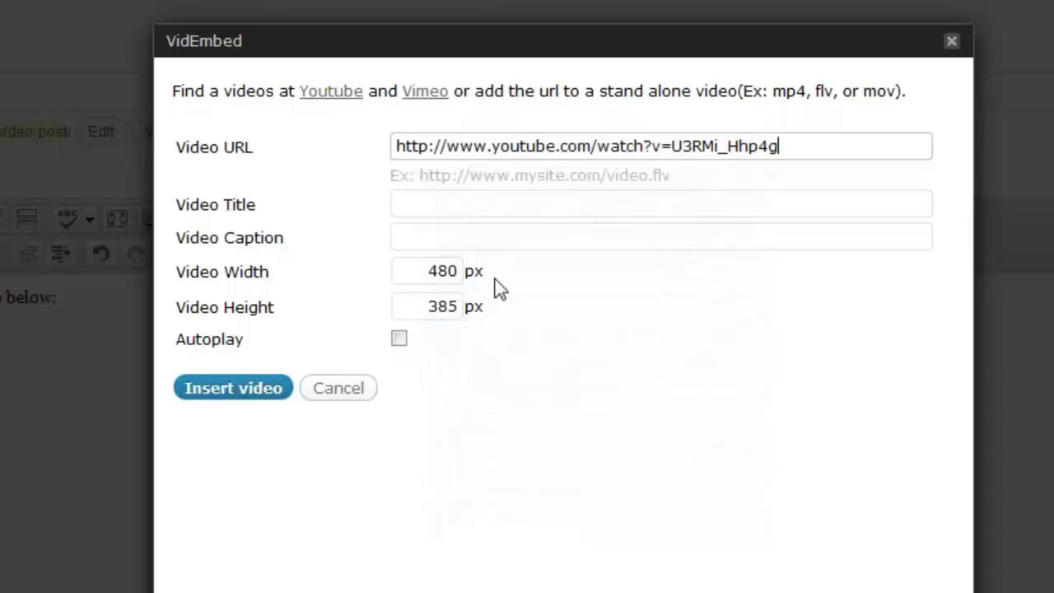
left_click(414, 203)
type("My video")
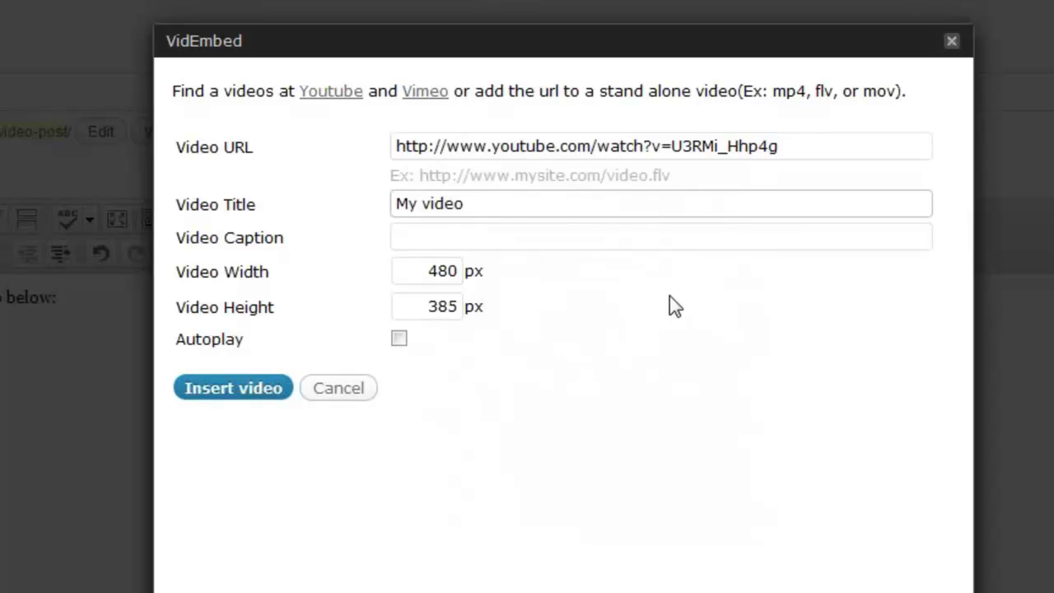
left_click(412, 234)
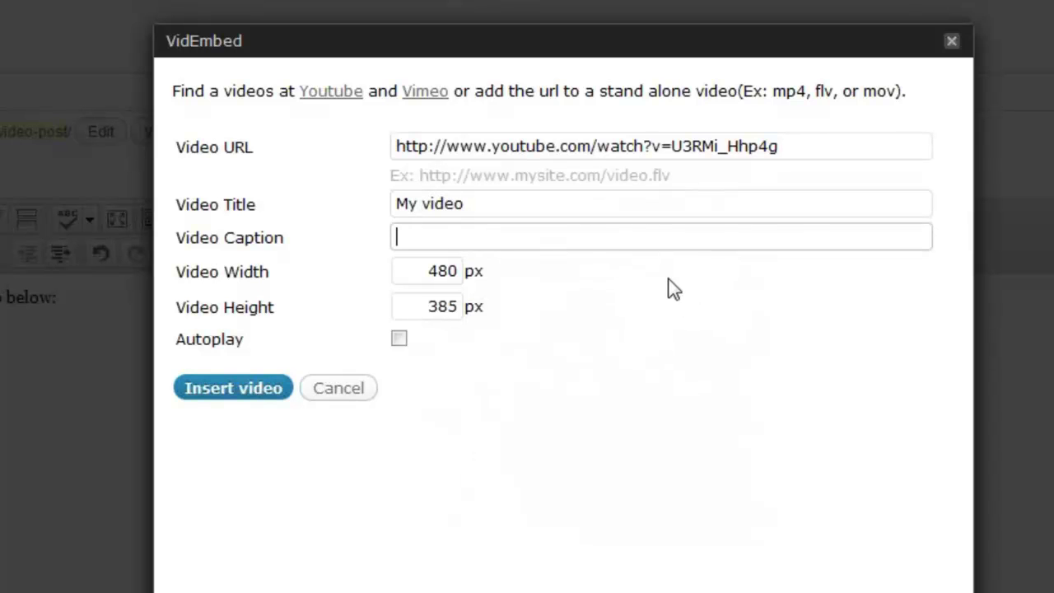
type("my video caption")
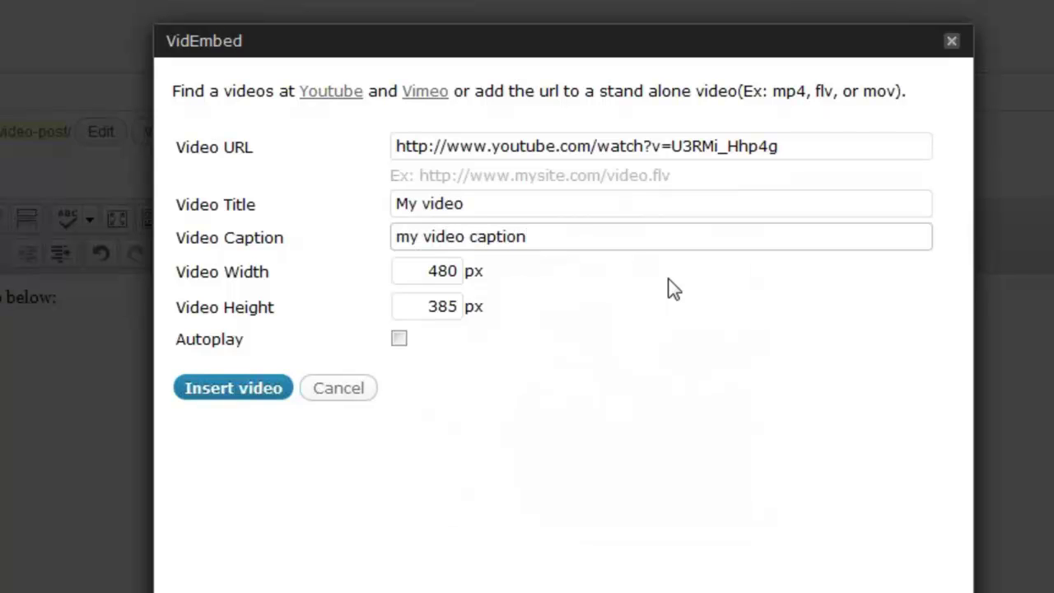
- Keep the video size at 480×385 and insert the video shortcode into the post
left_click(425, 273)
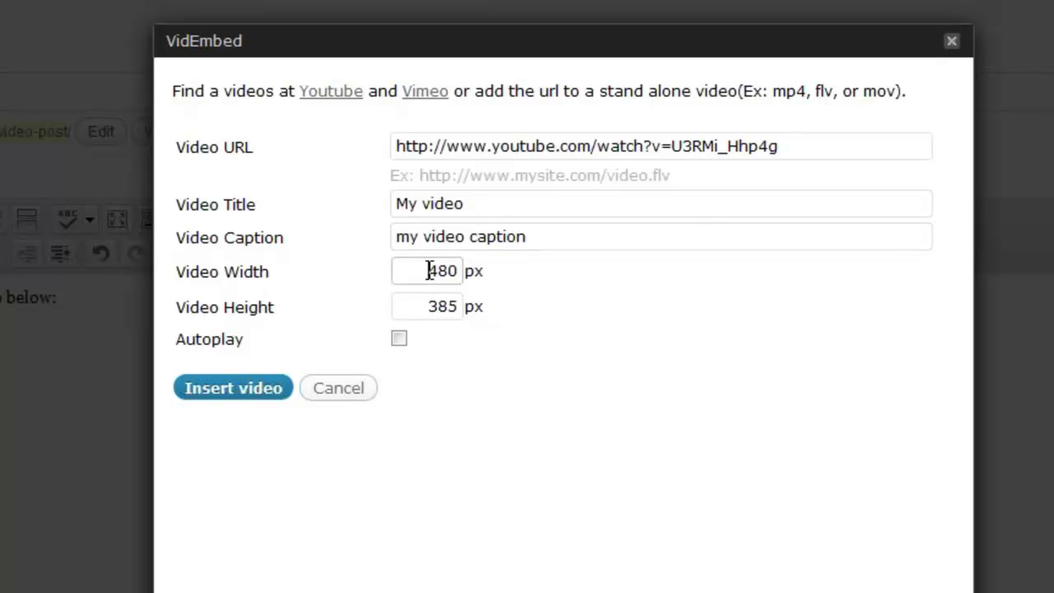
left_click_drag(429, 272, 459, 272)
left_click_drag(427, 305, 457, 305)
left_click(457, 305)
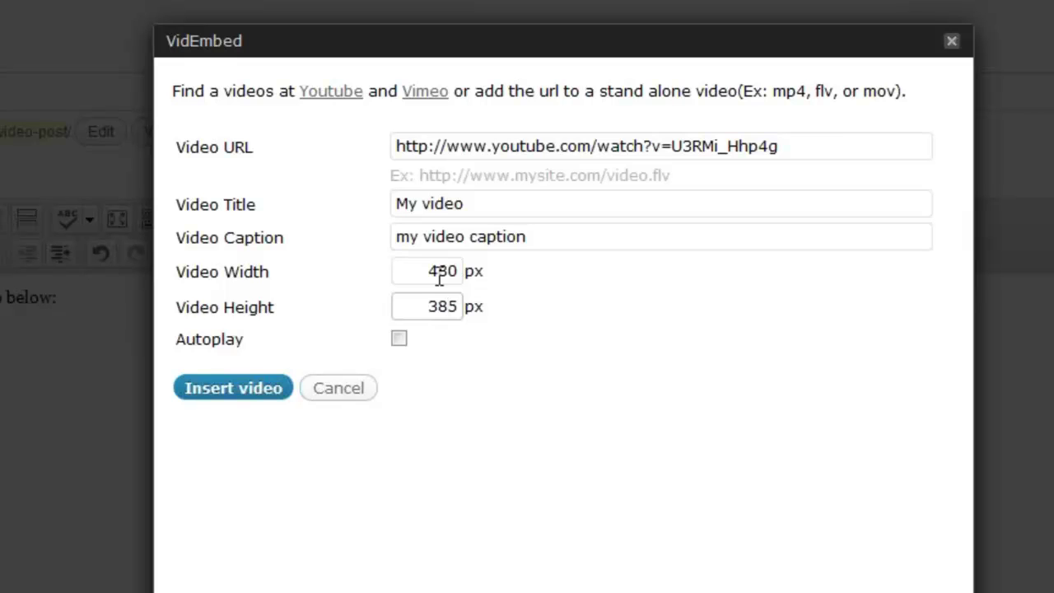
left_click_drag(430, 270, 458, 272)
left_click_drag(428, 305, 465, 306)
left_click(447, 270)
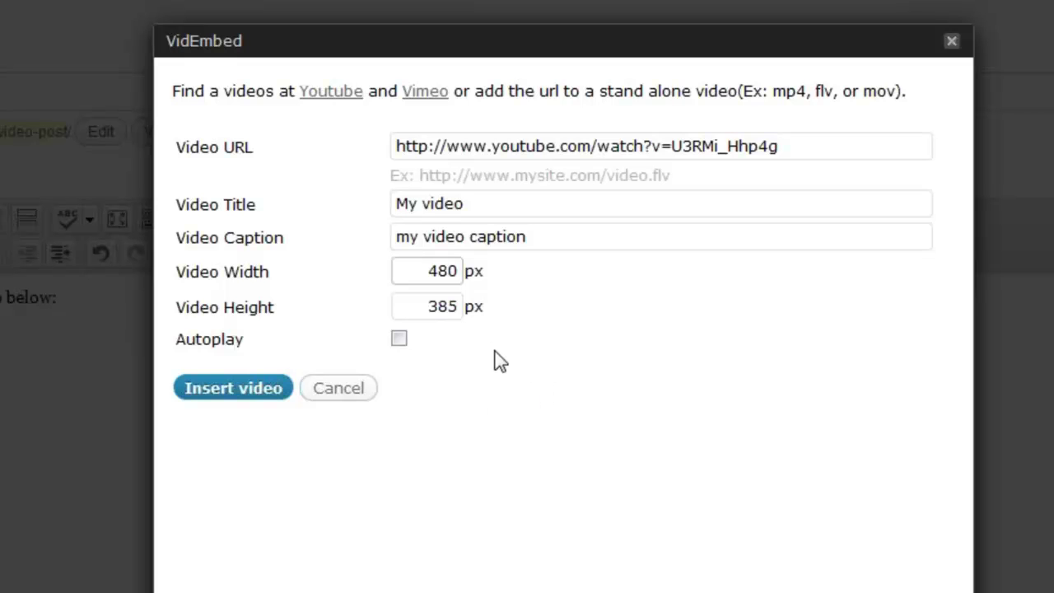
left_click(232, 390)
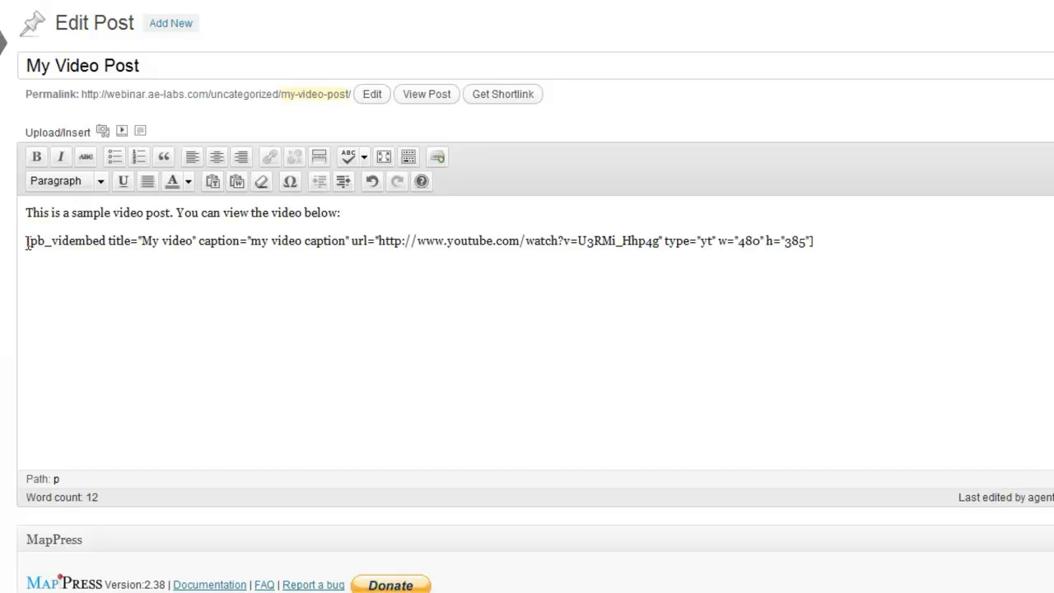
left_click_drag(28, 242, 36, 242)
left_click(88, 242)
left_click(120, 240)
left_click_drag(143, 240, 660, 247)
left_click(255, 241)
left_click(380, 241)
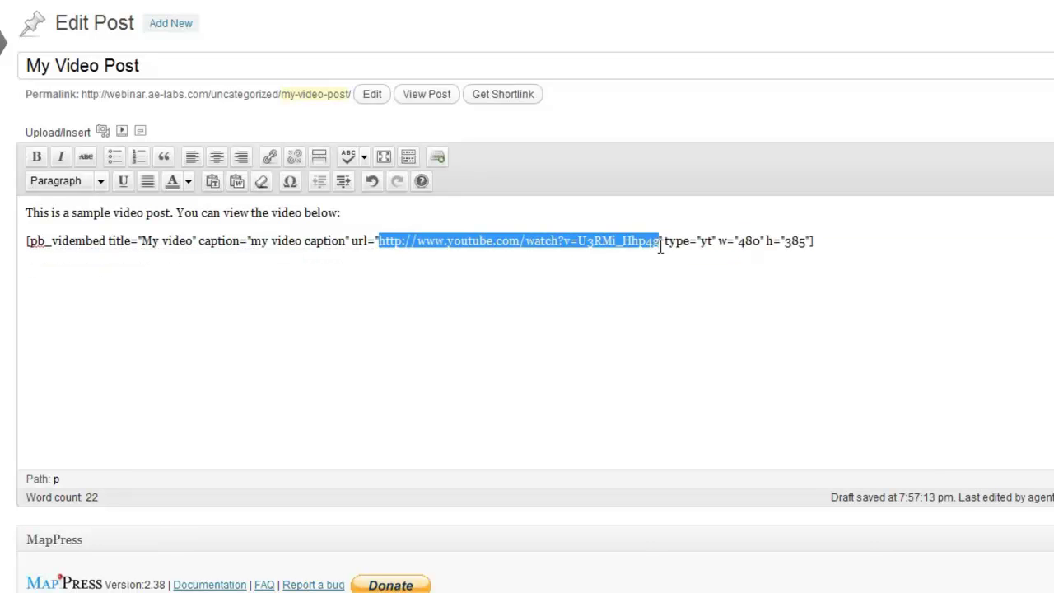
left_click(699, 242)
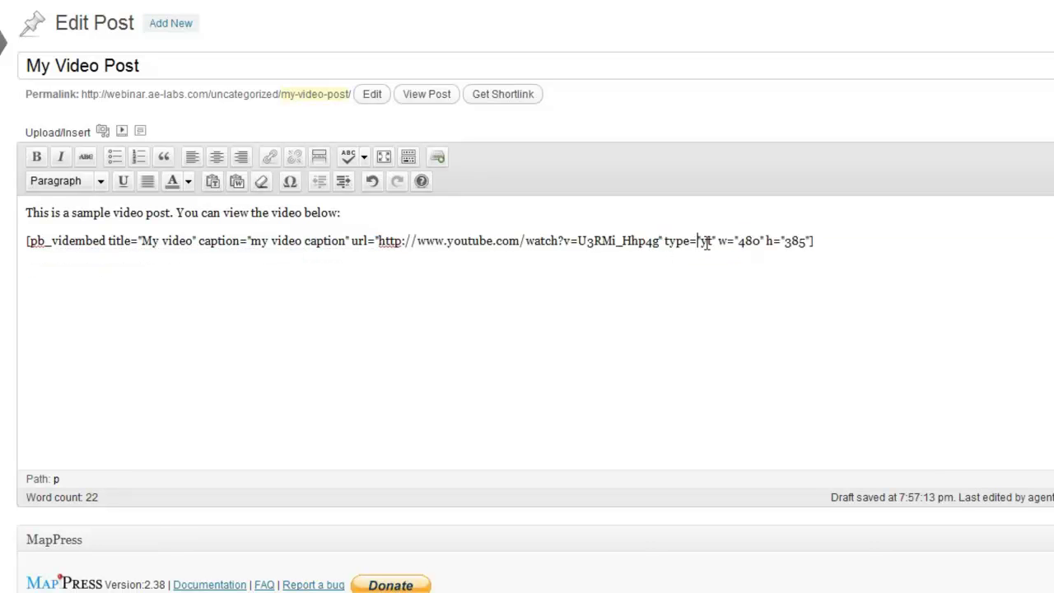
left_click_drag(739, 244, 809, 242)
left_click(798, 242)
left_click_drag(738, 242, 807, 241)
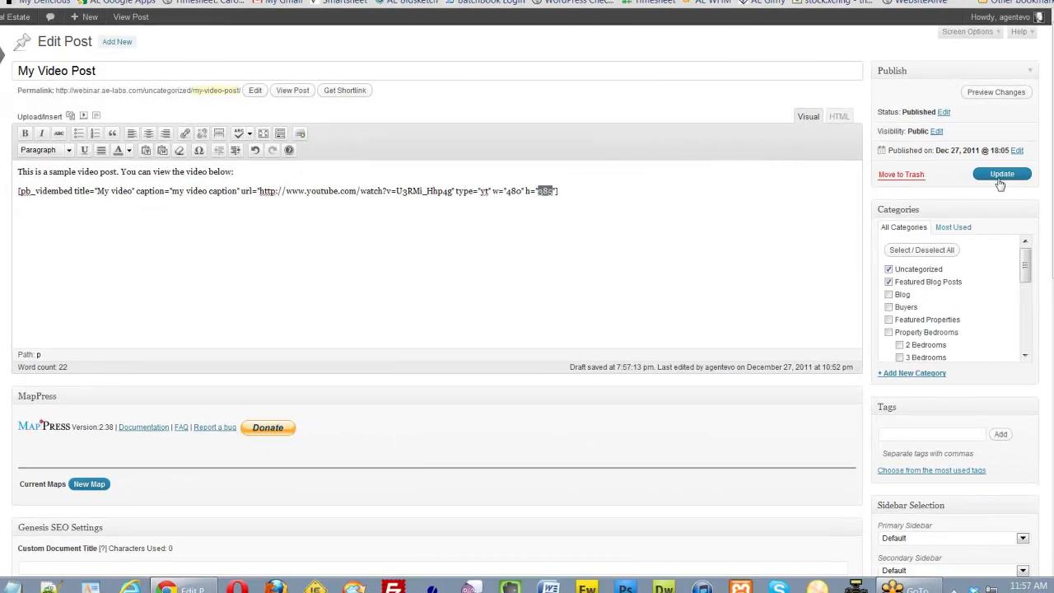
- Update My Video Post and view its published page in a new tab
left_click(1001, 182)
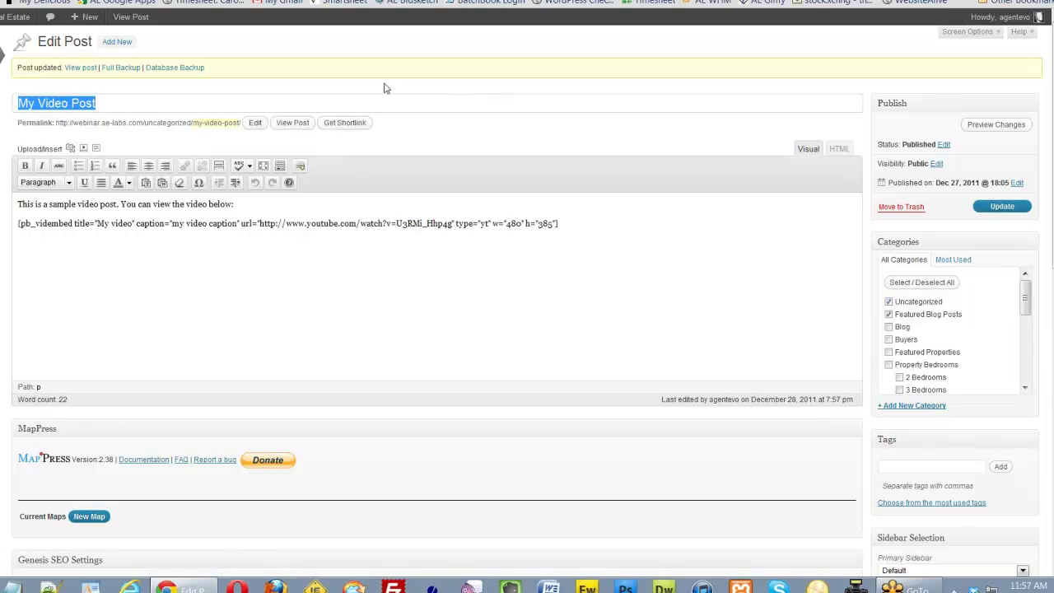
right_click(79, 69)
left_click(141, 77)
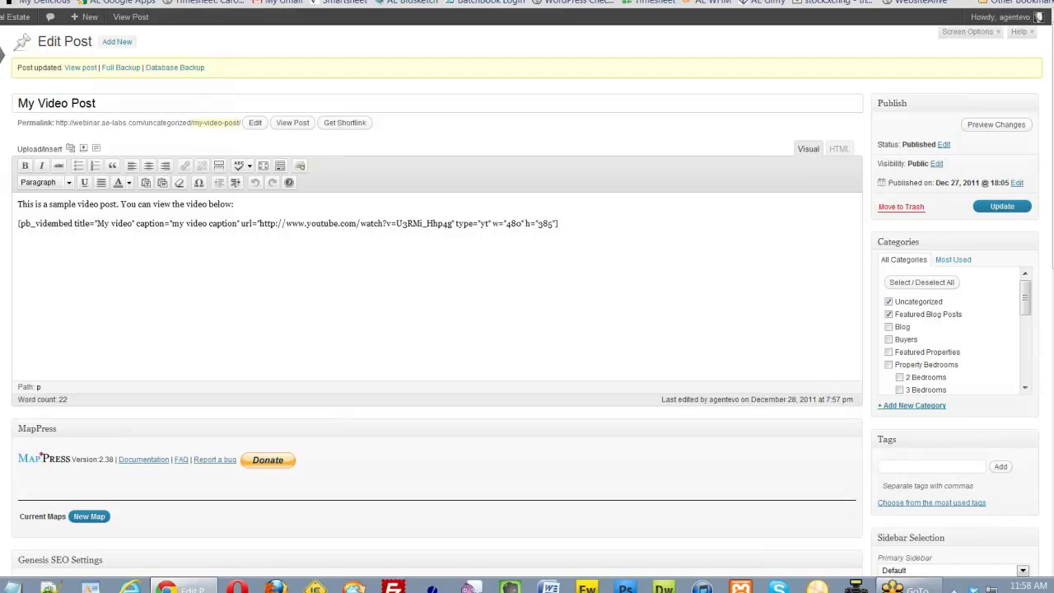
key("ctrl+Tab")
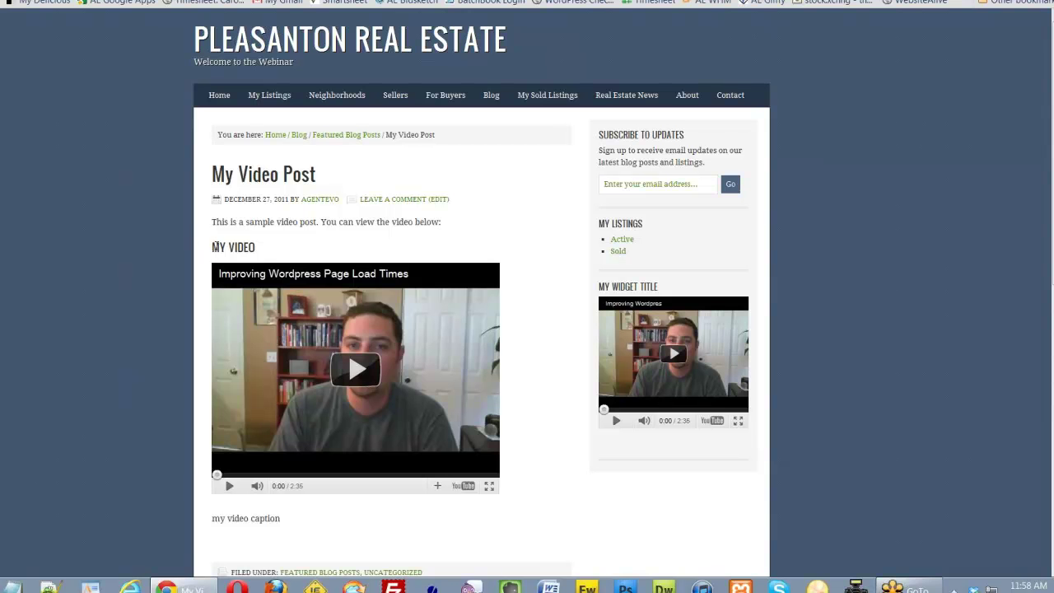
left_click_drag(214, 247, 263, 245)
left_click_drag(212, 517, 347, 527)
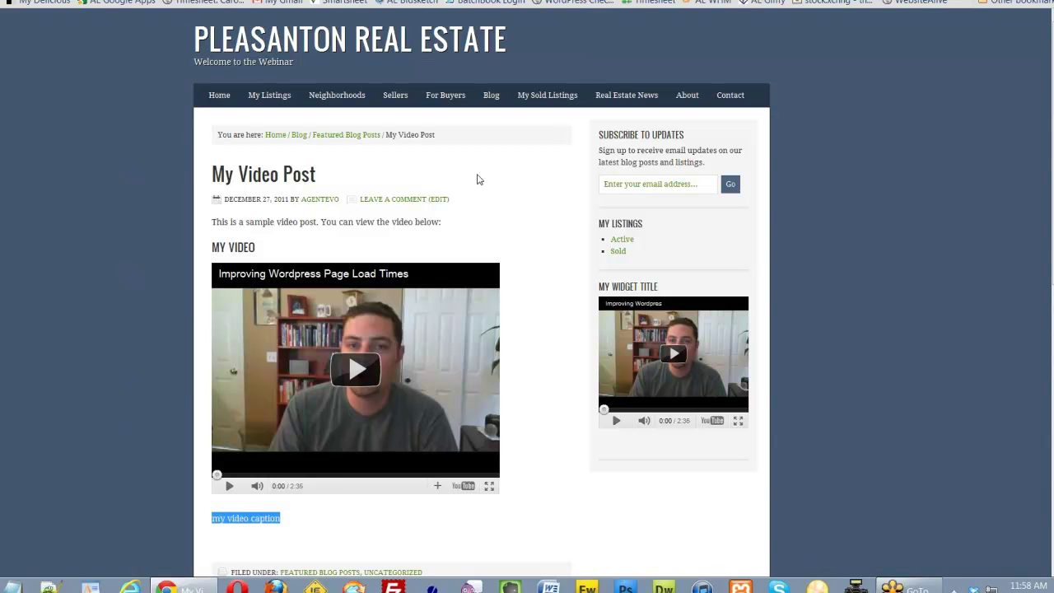
- On the site homepage, highlight the My Video Post excerpt under Featured Blog Posts
left_click(221, 102)
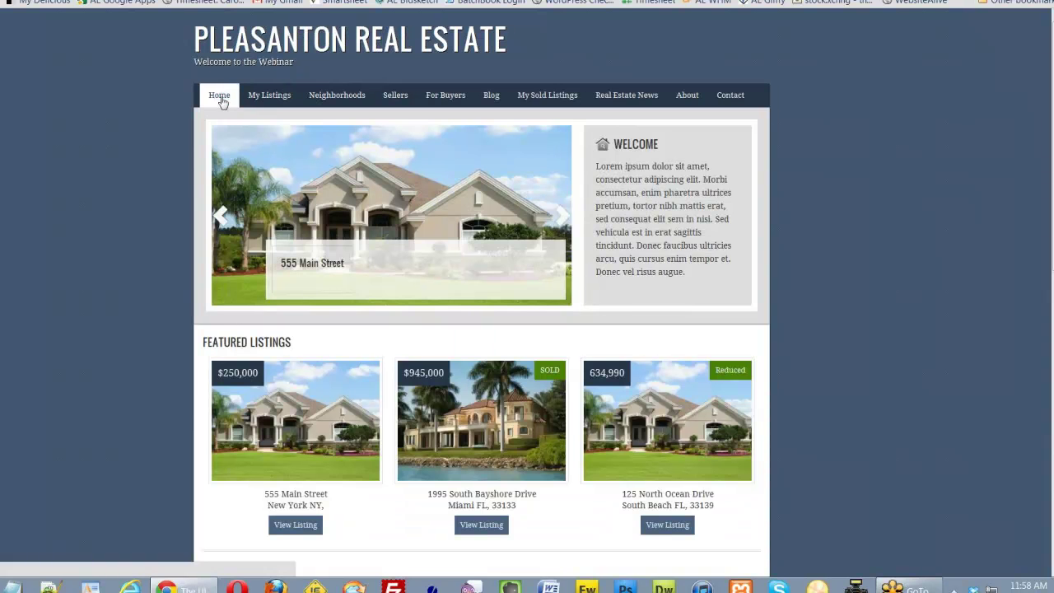
scroll(571, 279, "down", 3)
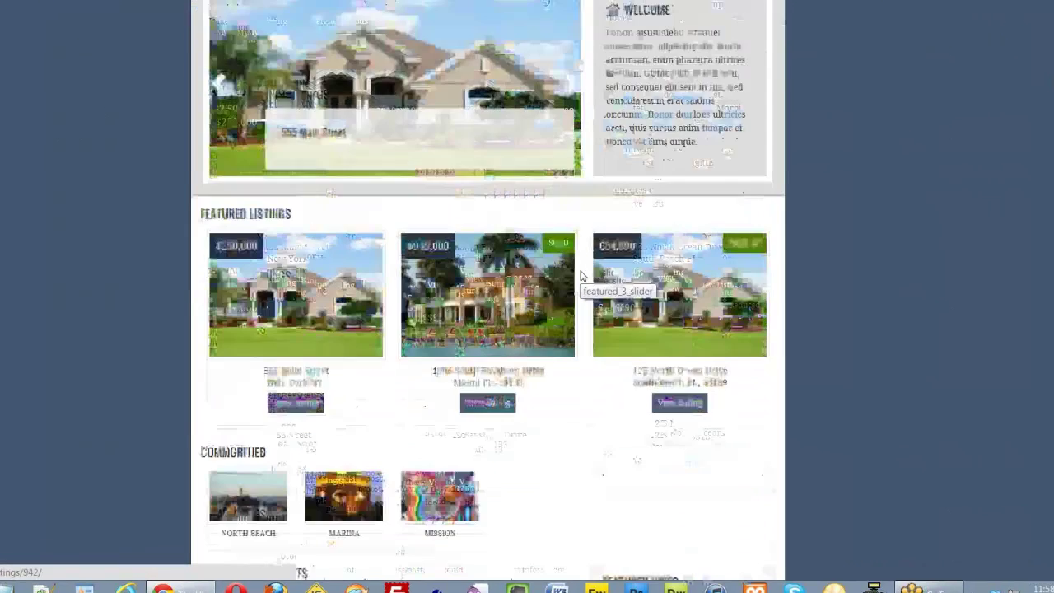
scroll(613, 256, "down", 3)
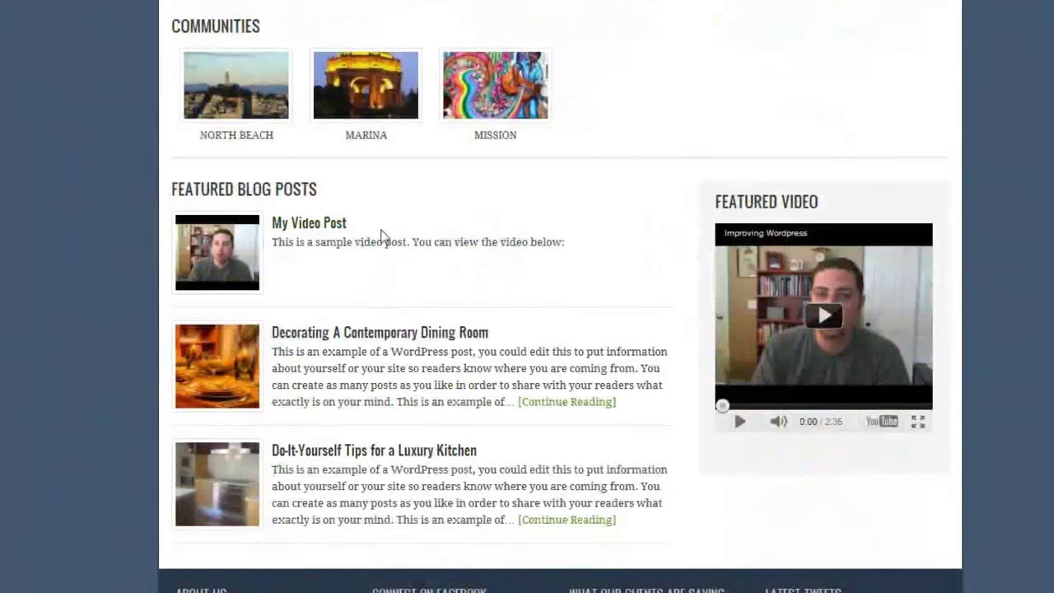
left_click_drag(273, 243, 572, 256)
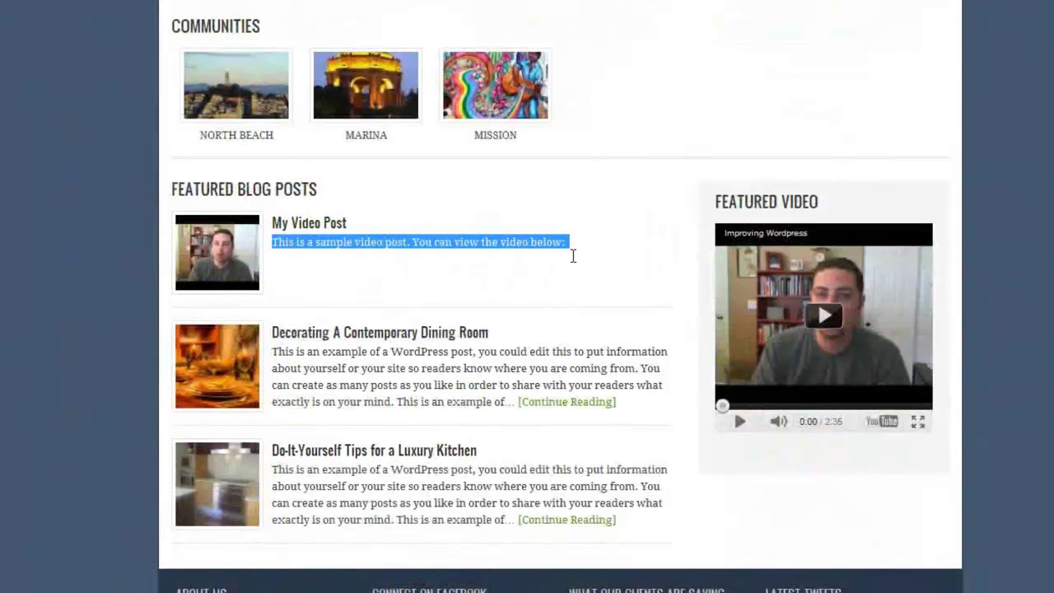
left_click(574, 244)
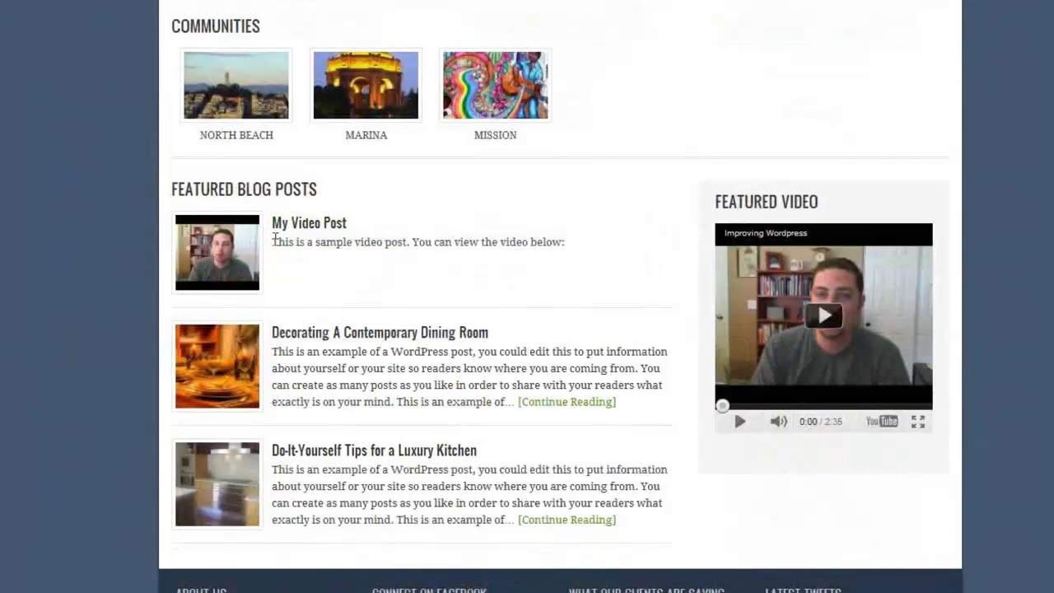
left_click_drag(275, 242, 565, 259)
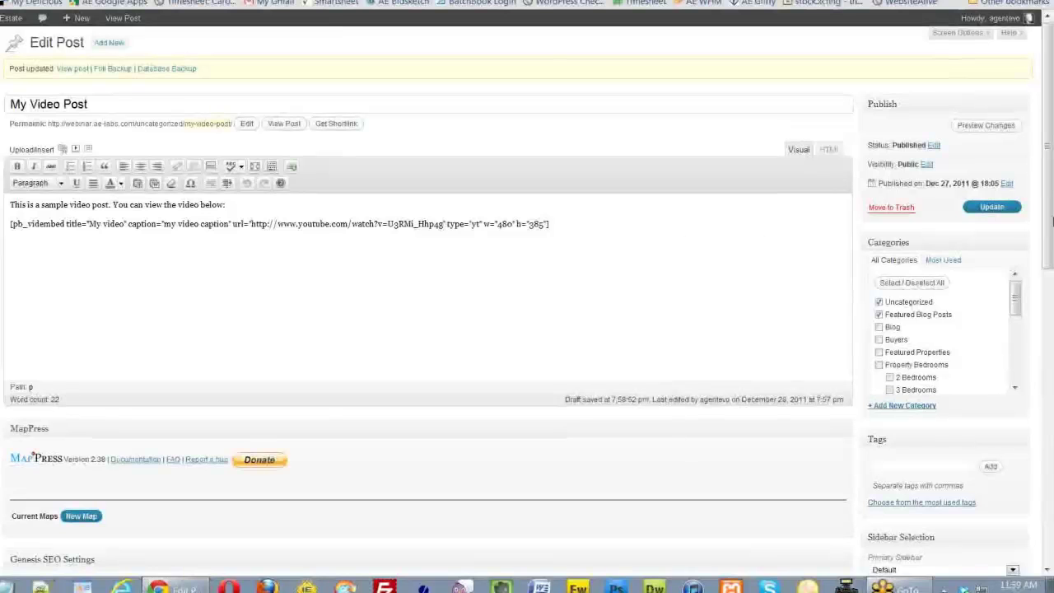
- Remove My Video Post's featured image, then open a new browser tab
left_click_drag(1048, 148, 1050, 235)
scroll(952, 237, "down", 3)
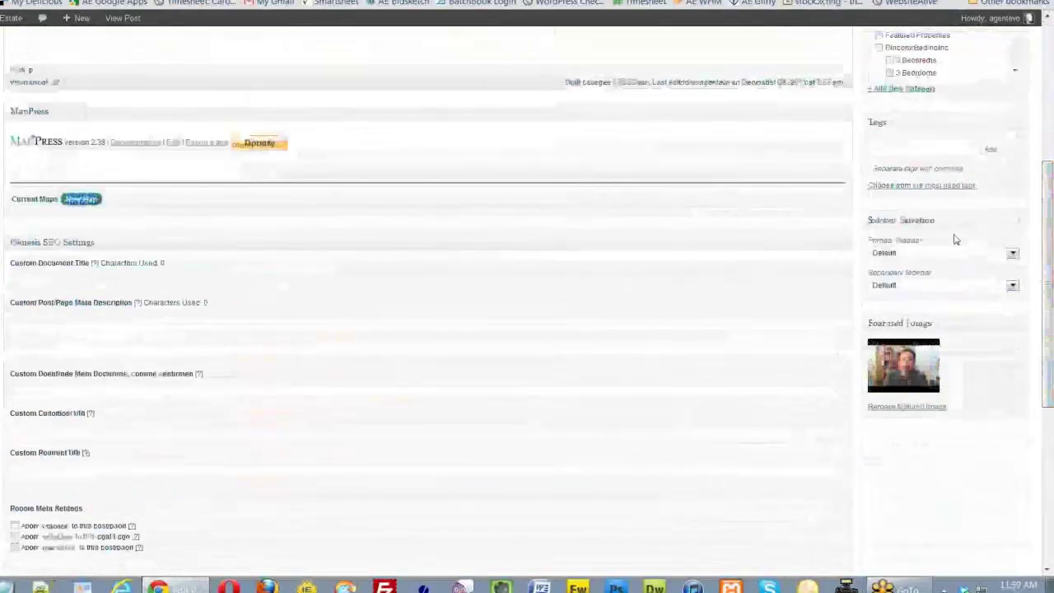
left_click(894, 409)
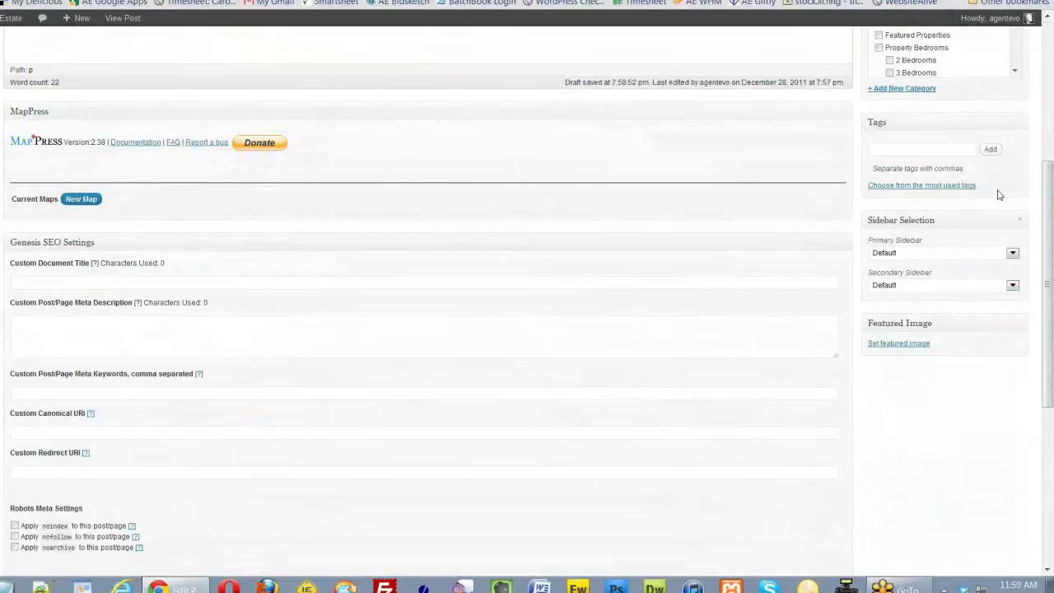
key("ctrl+t")
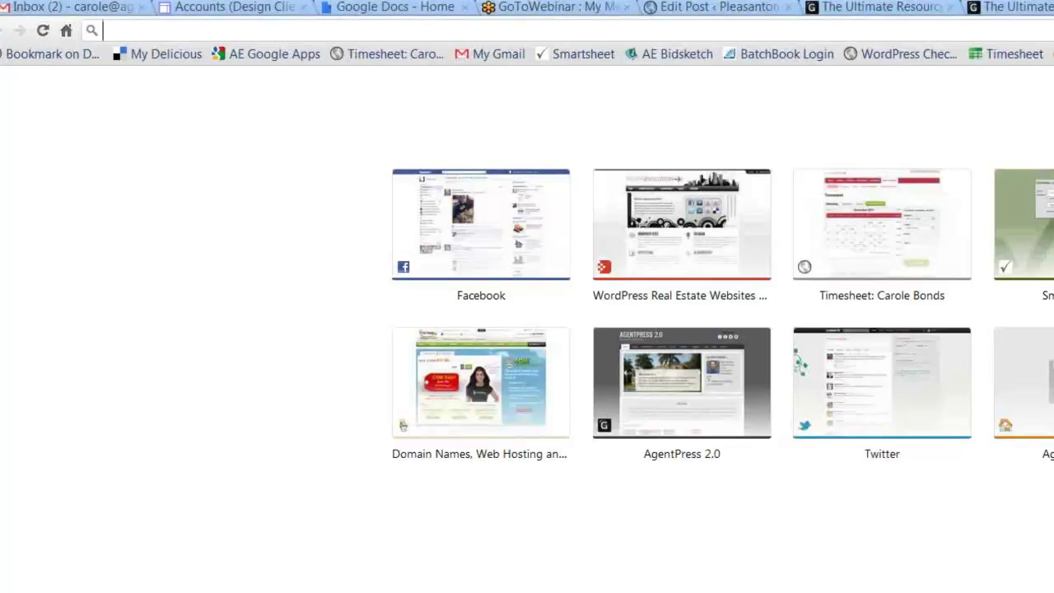
- Enter img.youtube.com/vi/ in the new tab's address bar and go back to Edit Post
type("img.")
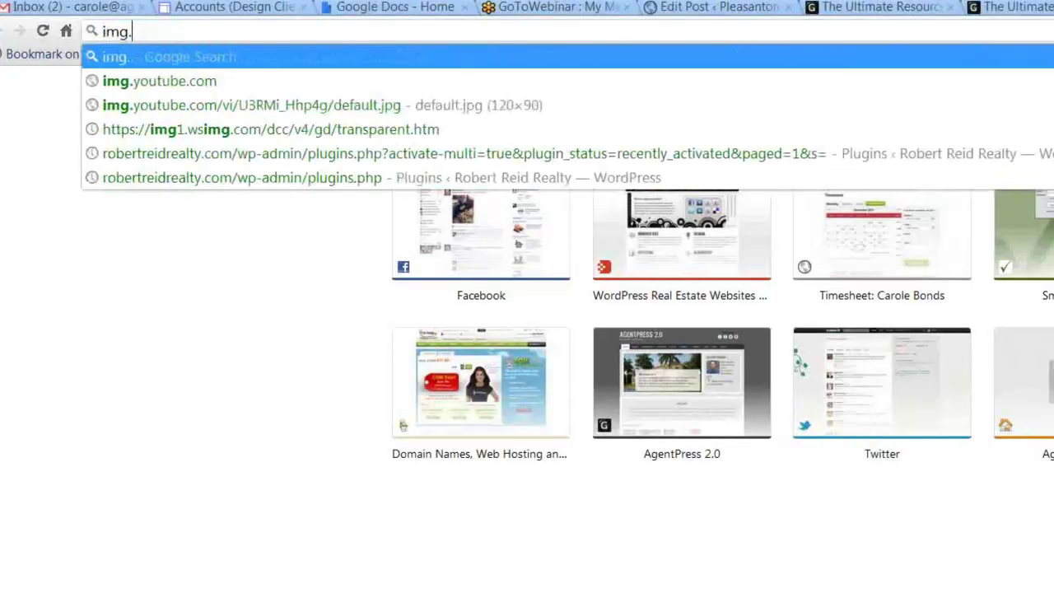
type("youtube.com")
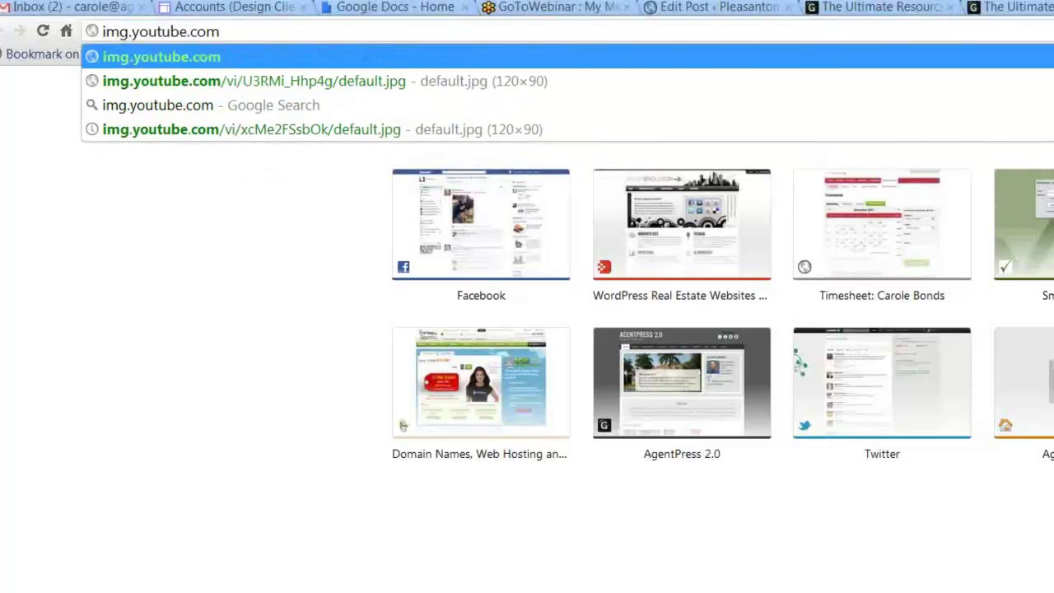
type("/vi")
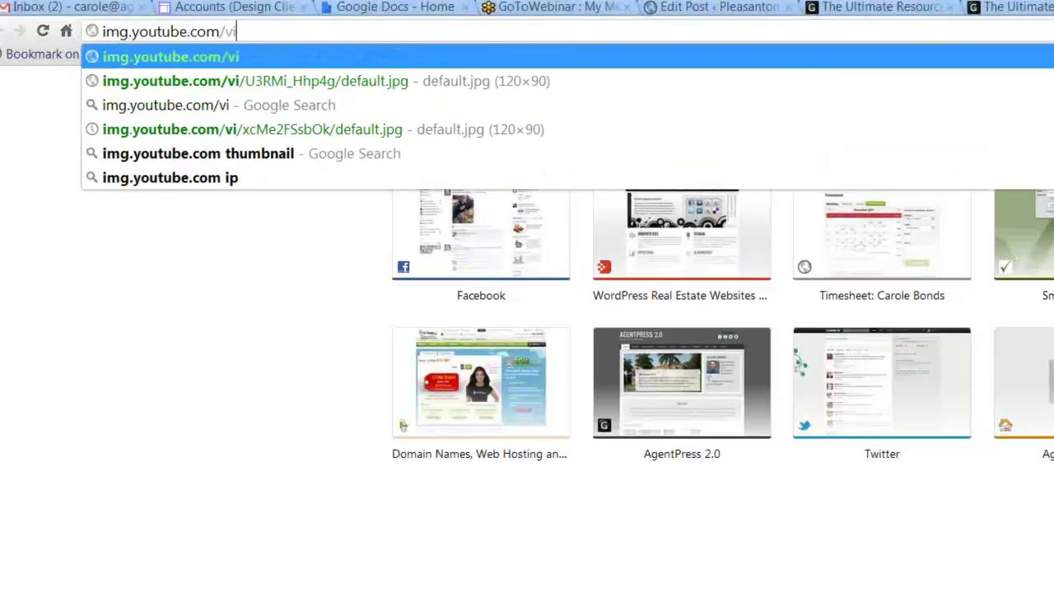
type("/")
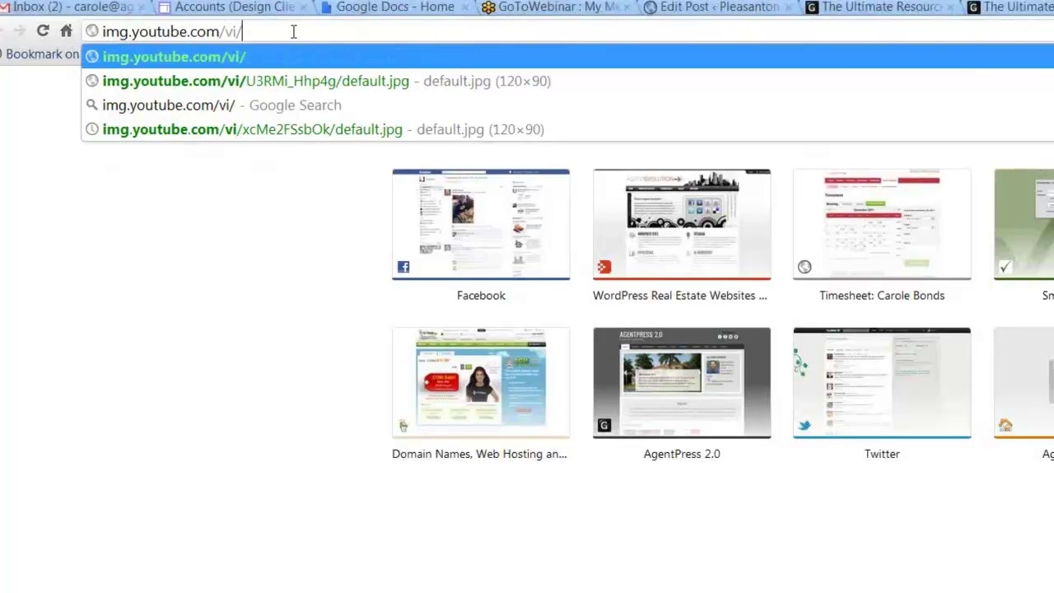
left_click(702, 11)
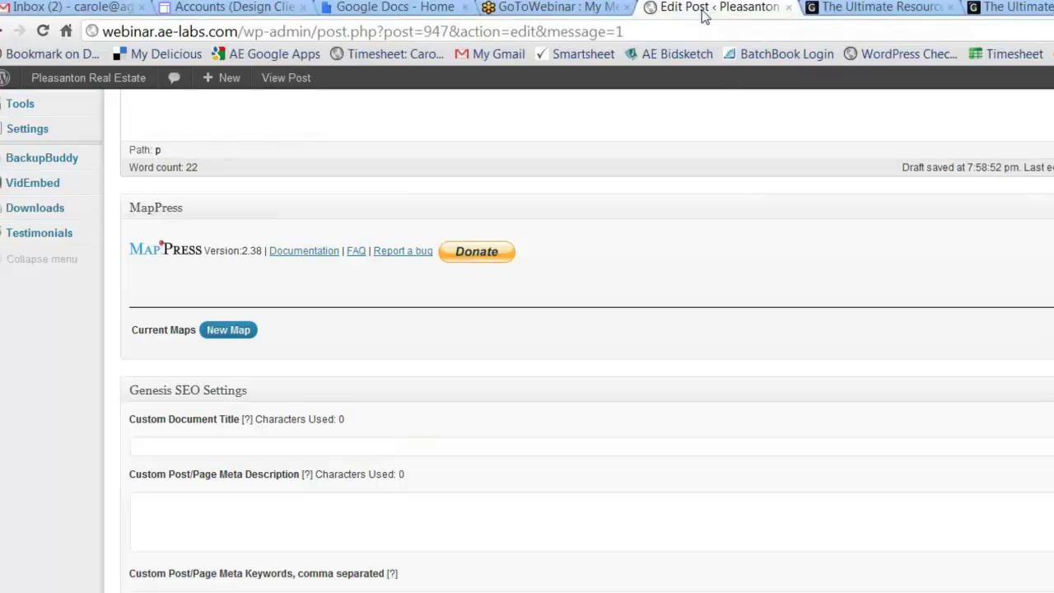
- Select the video ID U3RMi_Hhp4g in the pb_vidembed shortcode's watch URL
scroll(753, 257, "up", 5)
scroll(753, 256, "up", 1)
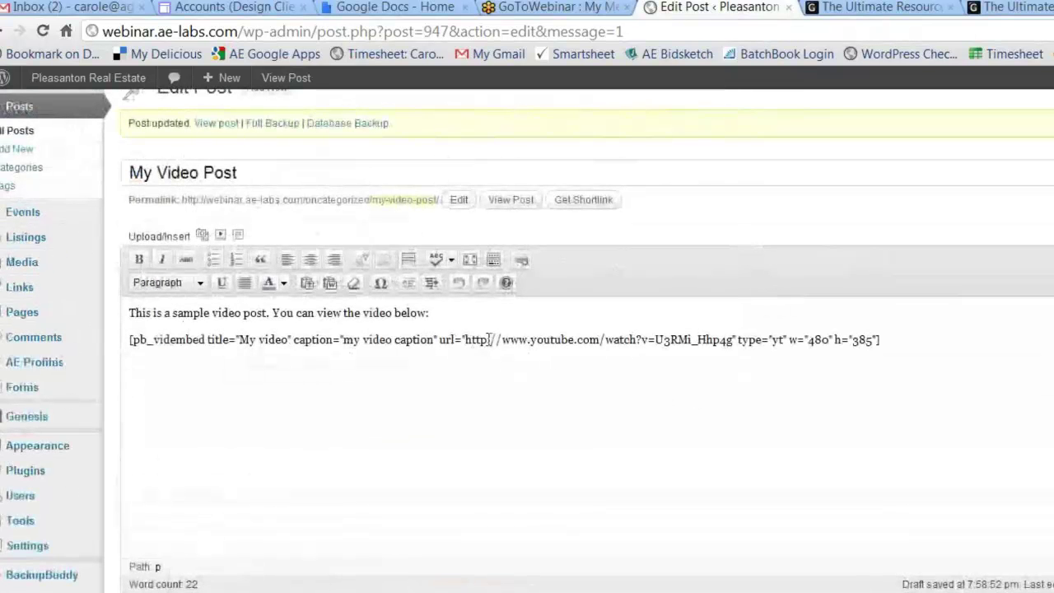
left_click_drag(466, 340, 906, 362)
left_click(638, 340)
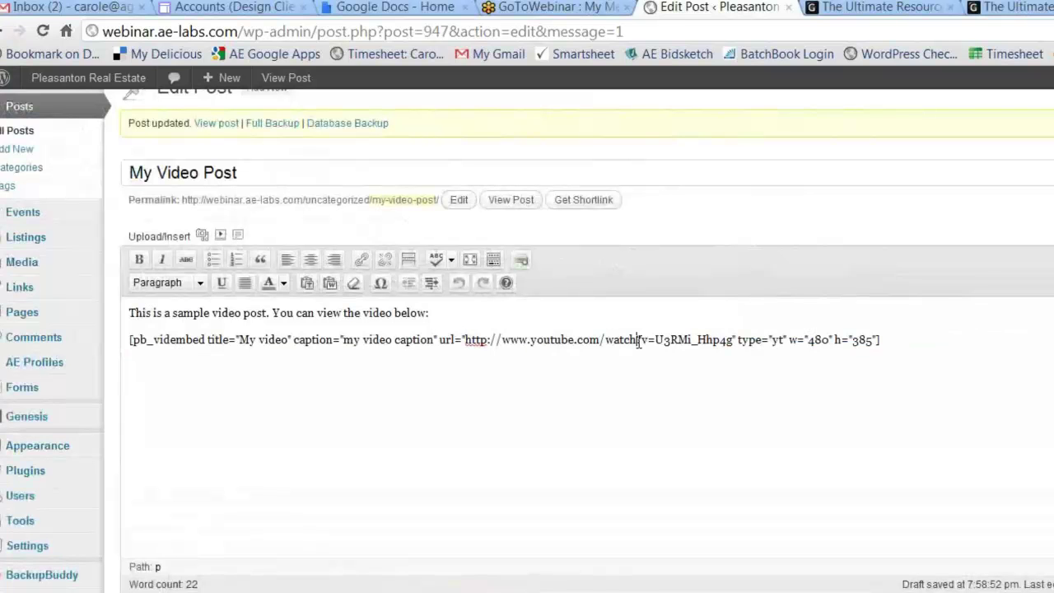
left_click_drag(640, 340, 732, 342)
key("ctrl+c")
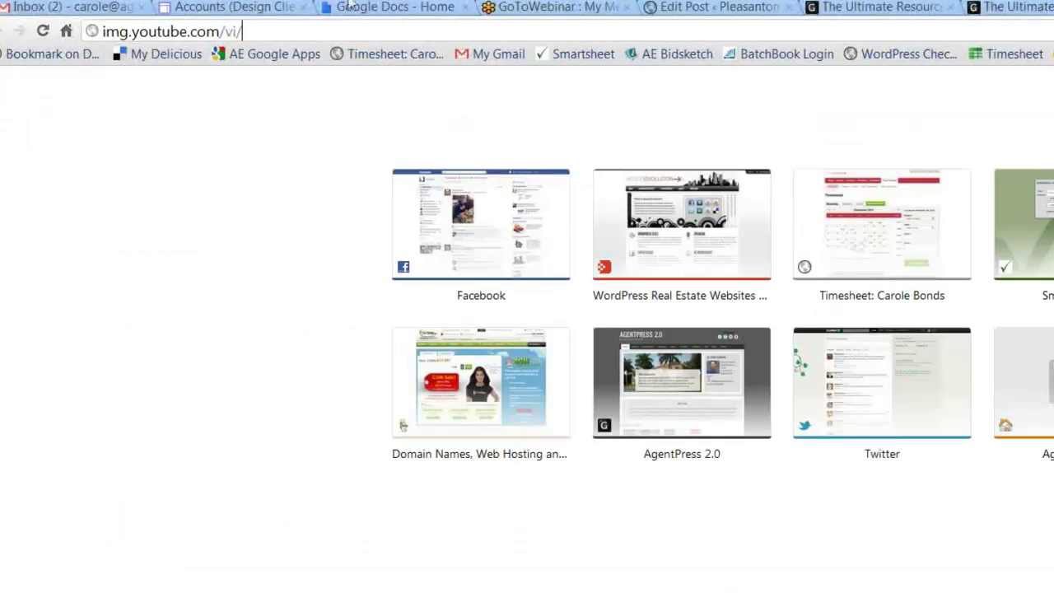
- Load img.youtube.com/vi/U3RMi_Hhp4g/default.jpg in the address bar to show the thumbnail
type("/vi/")
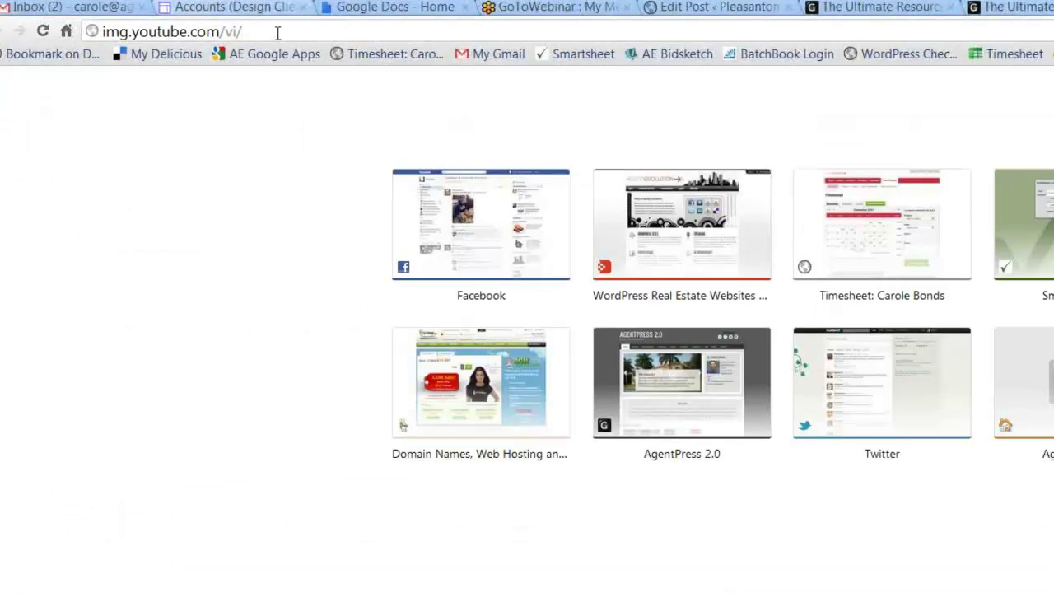
key("ctrl+v")
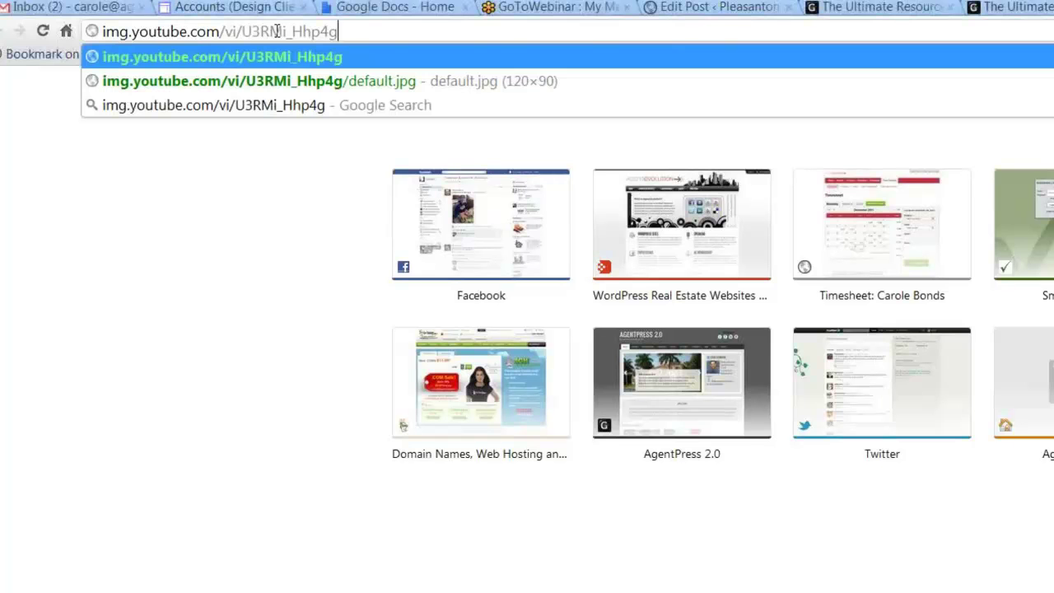
type("/")
type("defaut")
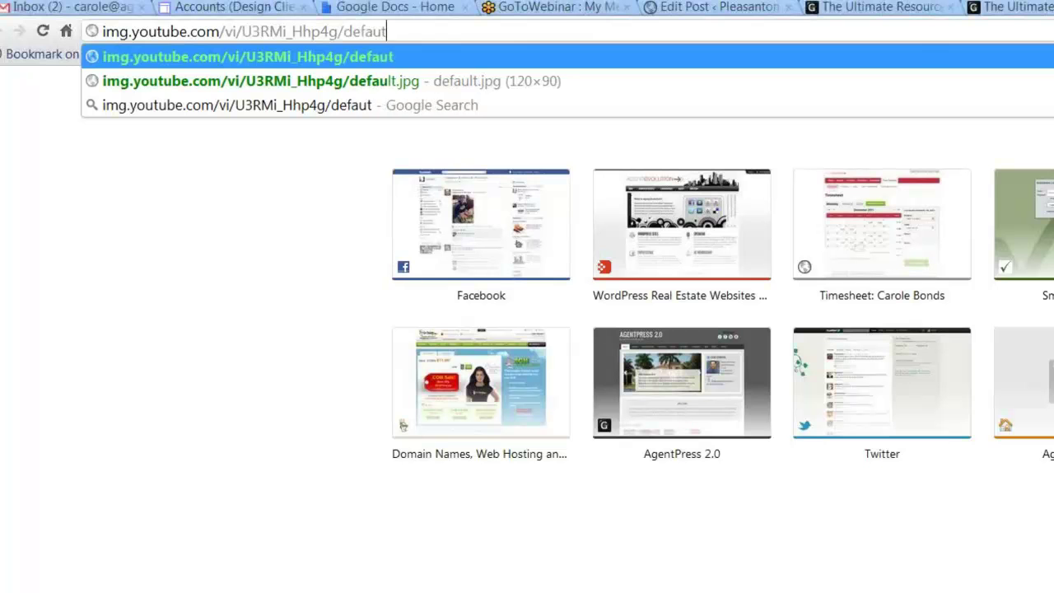
key("BackSpace")
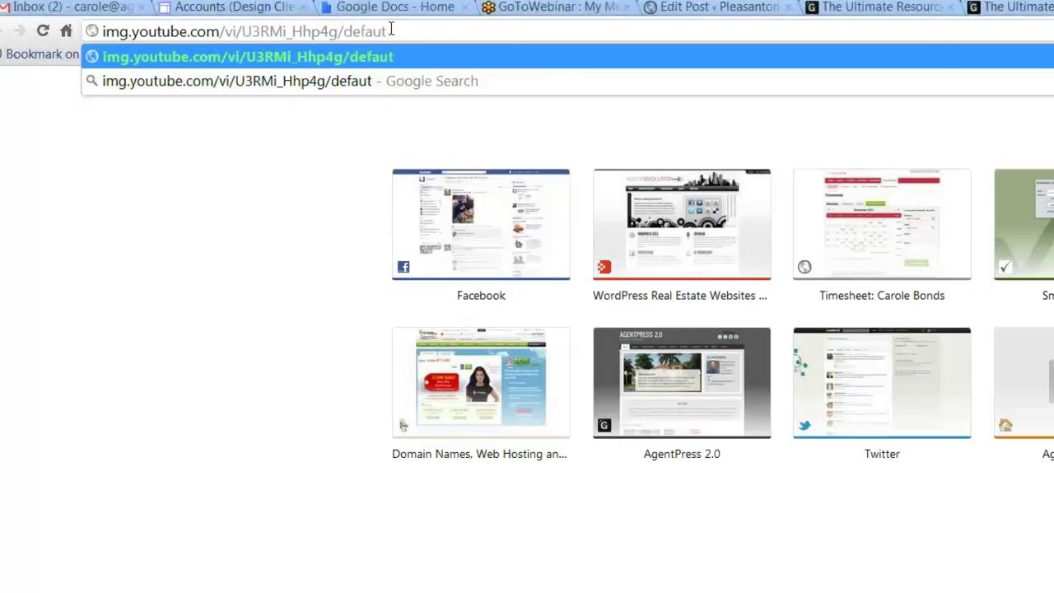
type("lt")
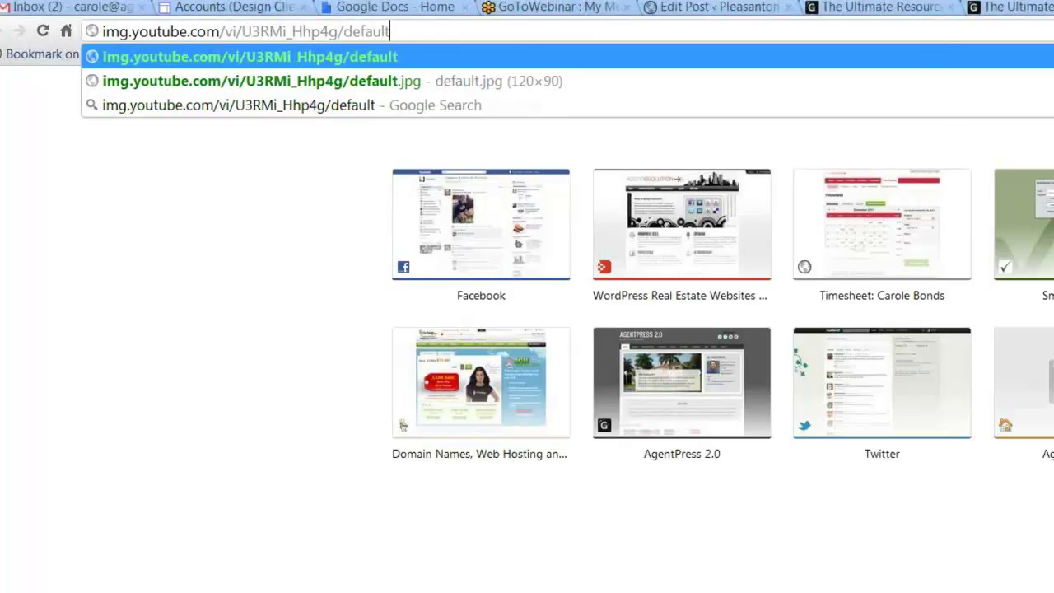
type(".j")
type("pg")
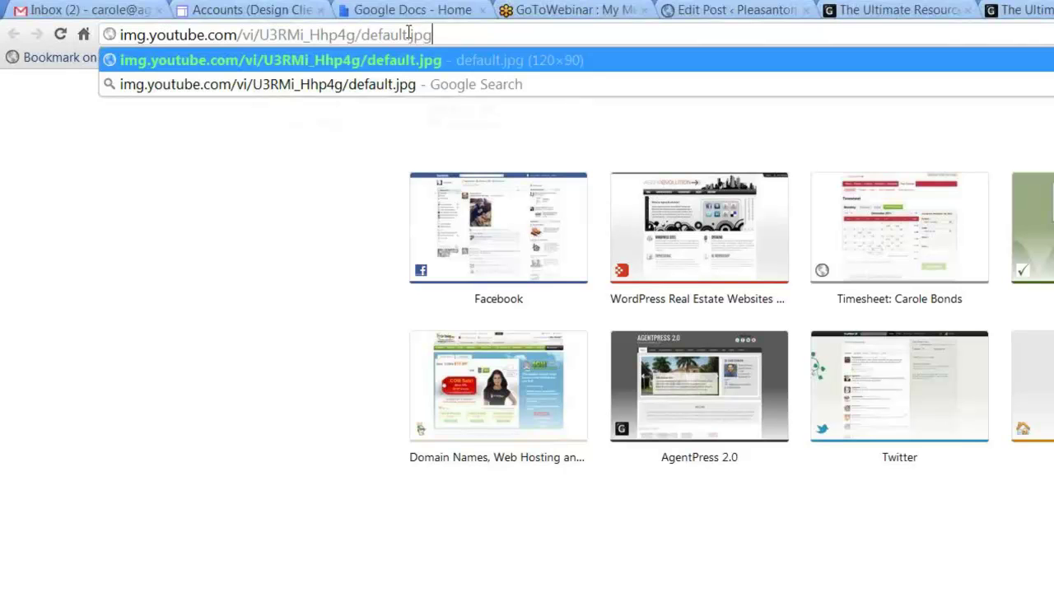
key("Return")
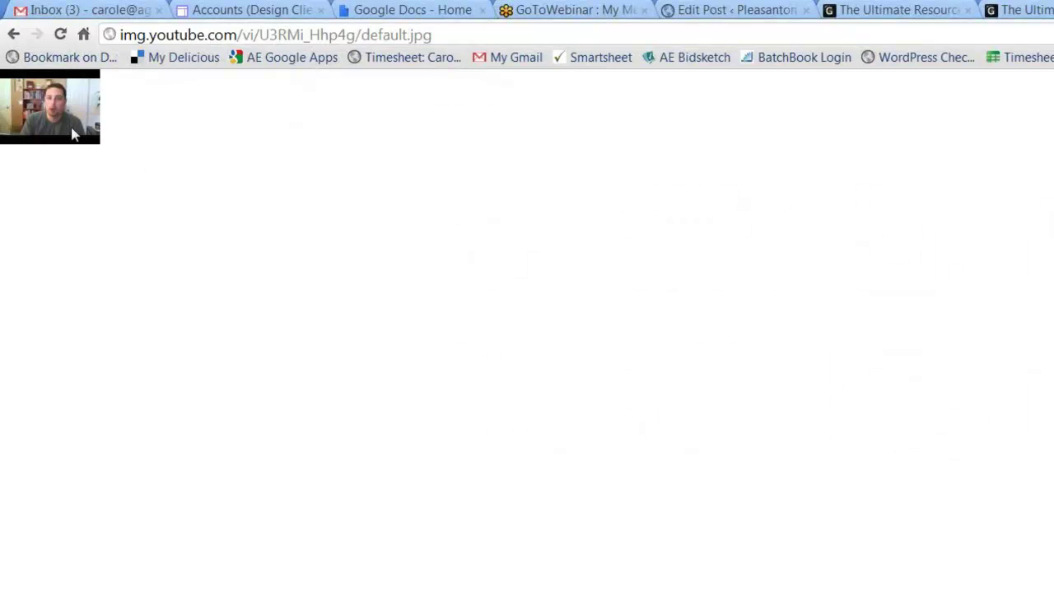
- Save the thumbnail image to the Desktop as video1.jpg, then go back a page
right_click(64, 97)
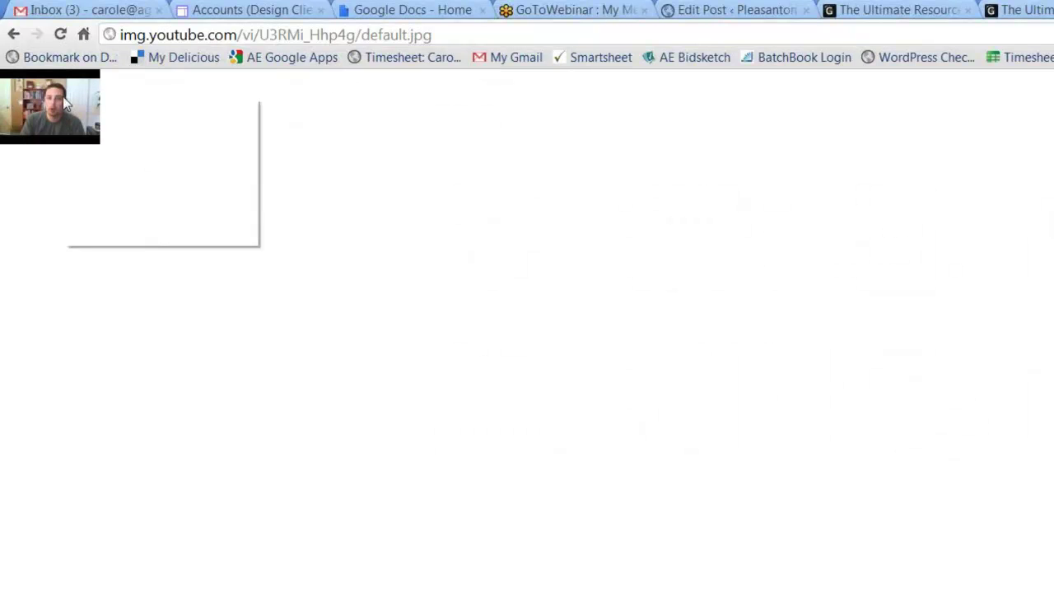
left_click(144, 115)
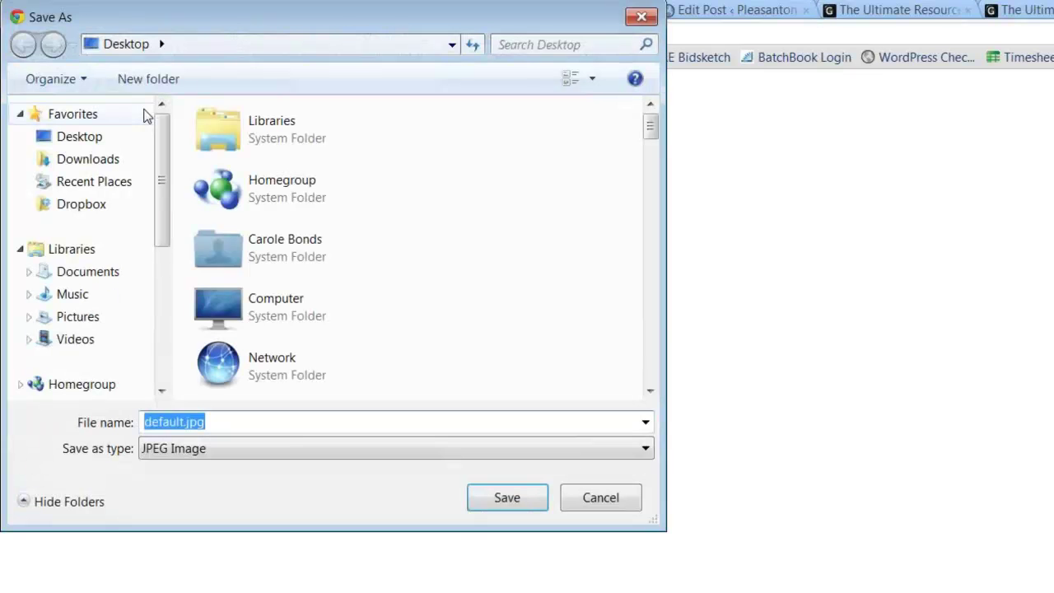
left_click_drag(184, 422, 134, 428)
type("video1")
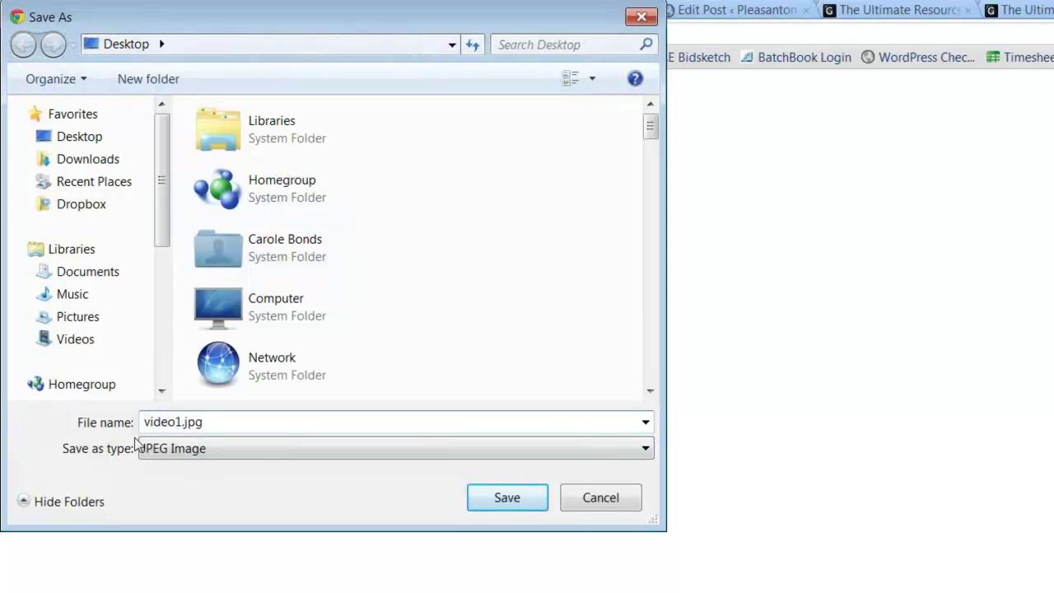
left_click(506, 498)
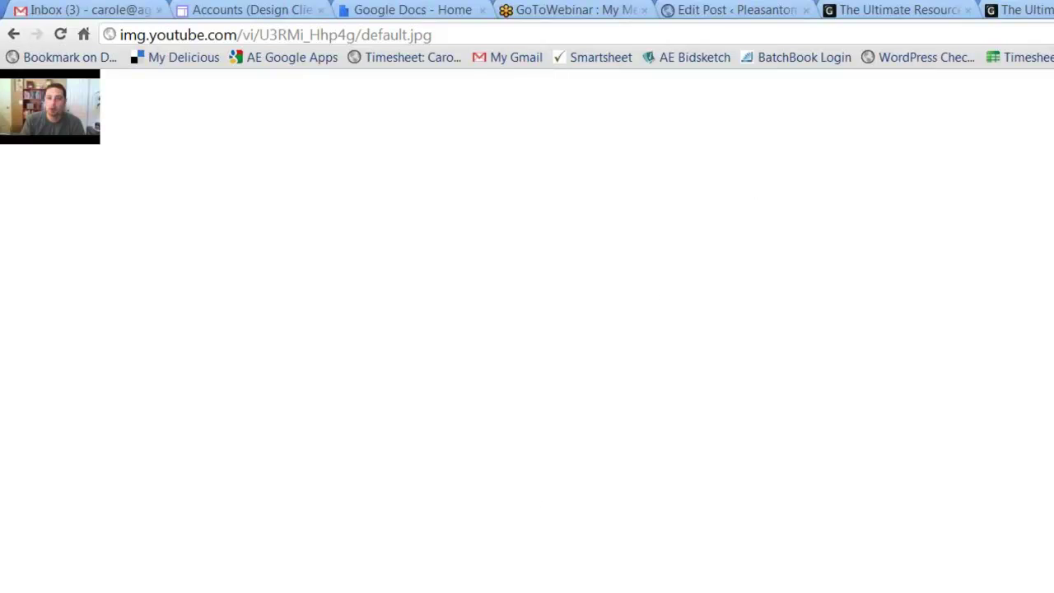
key("alt+Left")
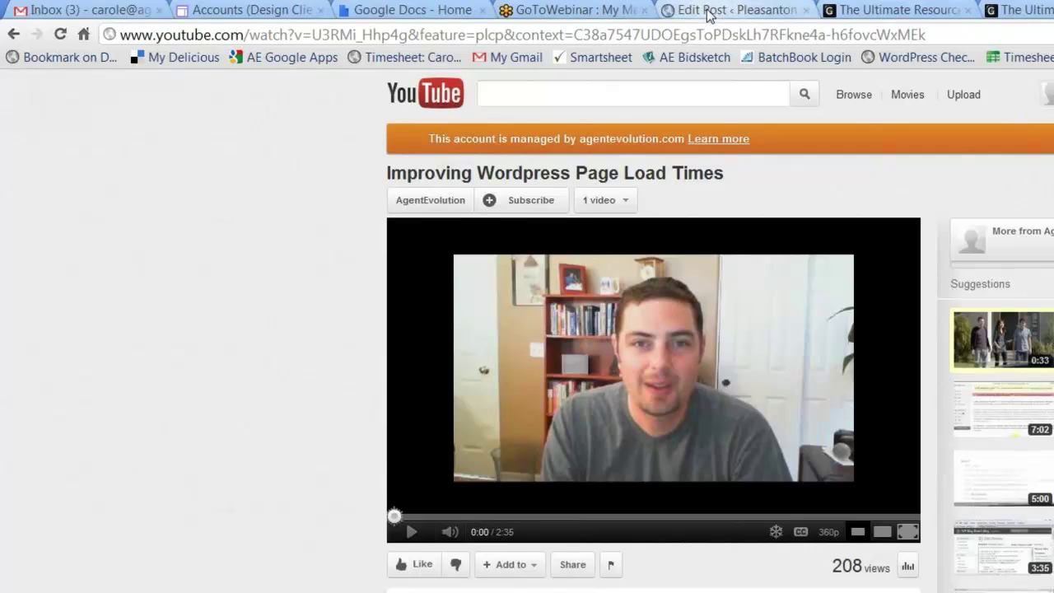
- Upload video1.jpg through My Video Post's Set featured image dialog
left_click(708, 12)
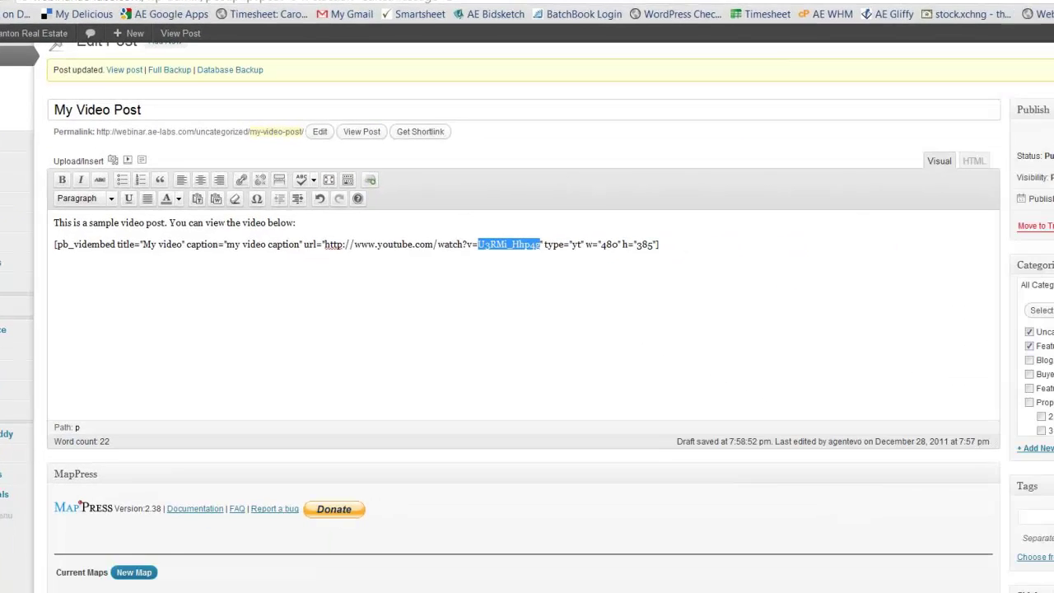
scroll(436, 329, "down", 3)
scroll(437, 288, "down", 2)
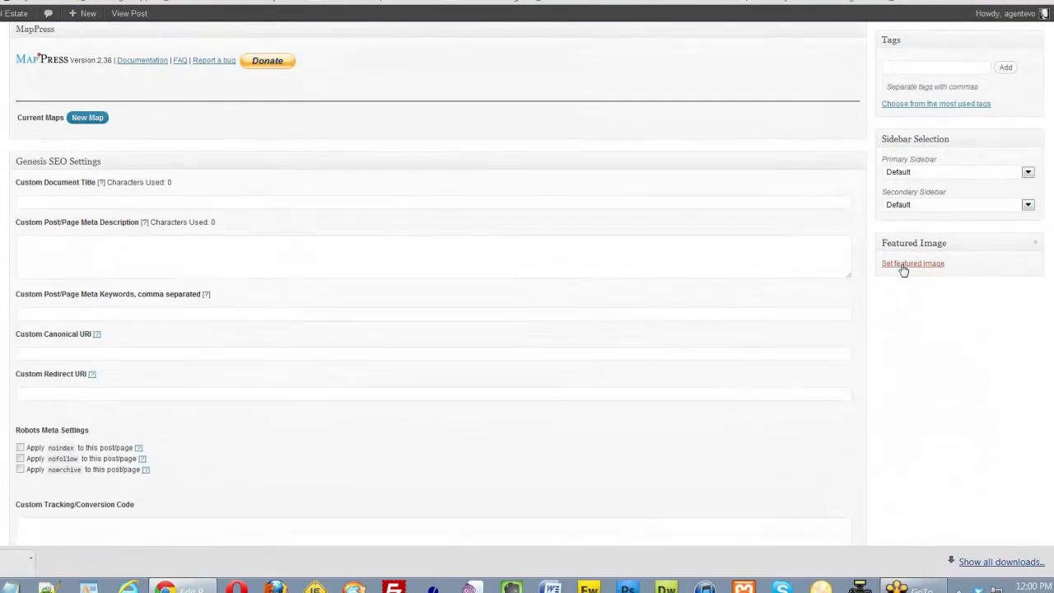
left_click(903, 266)
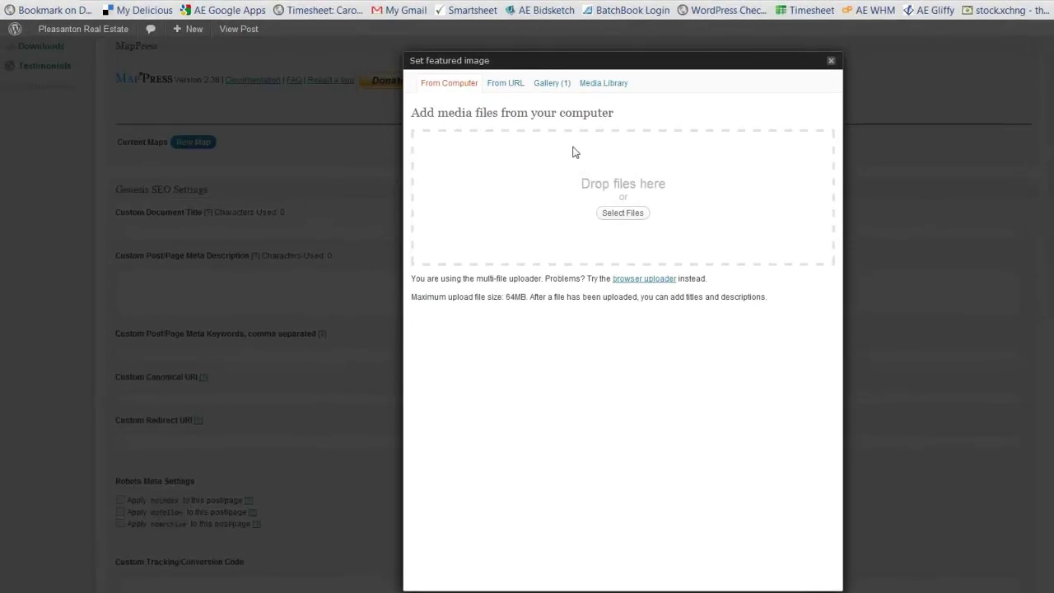
left_click(618, 214)
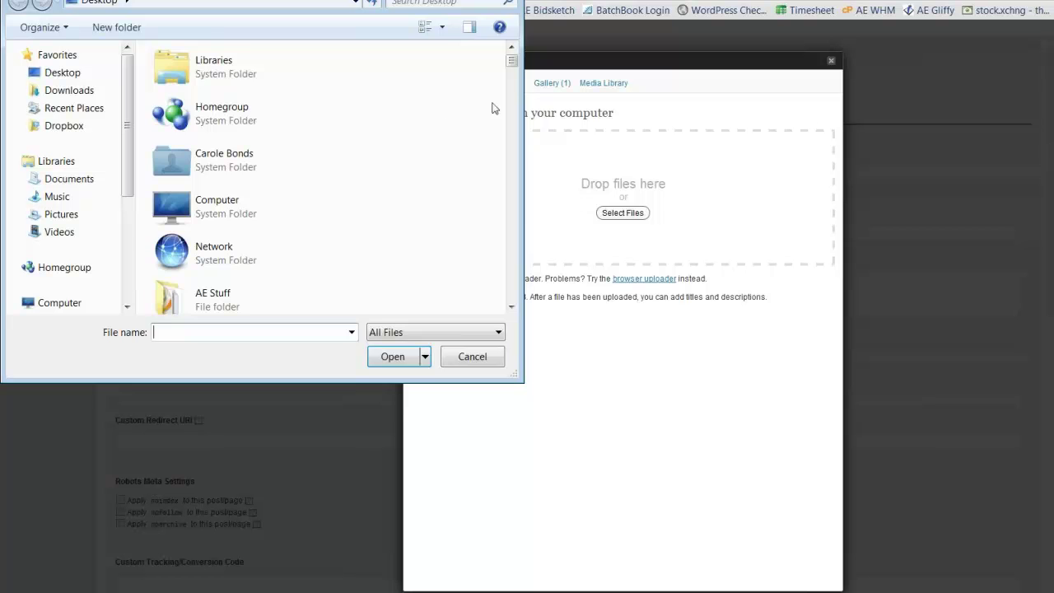
left_click_drag(512, 62, 503, 275)
left_click(224, 137)
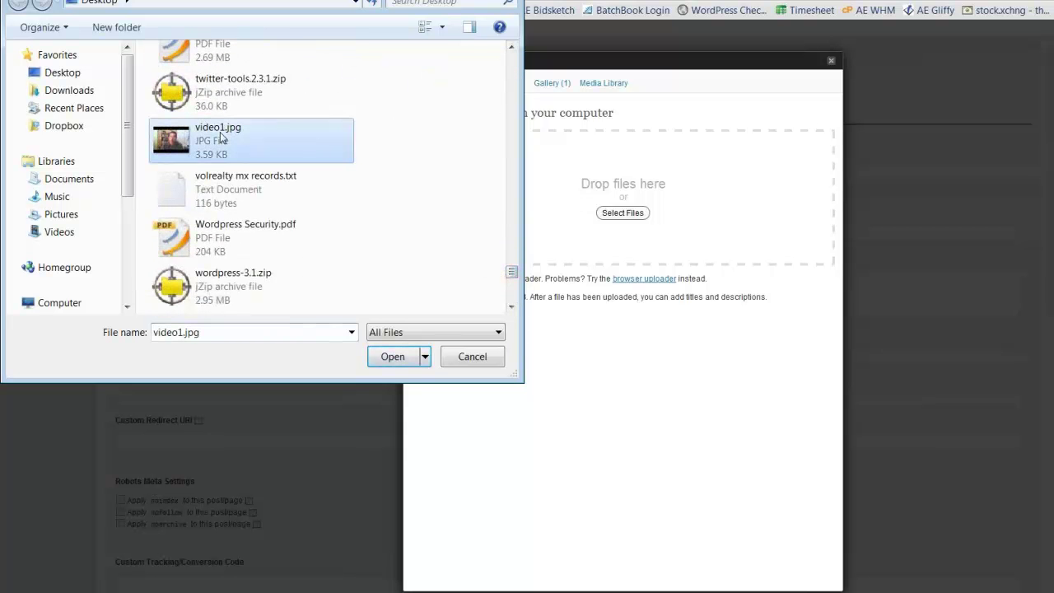
left_click(397, 360)
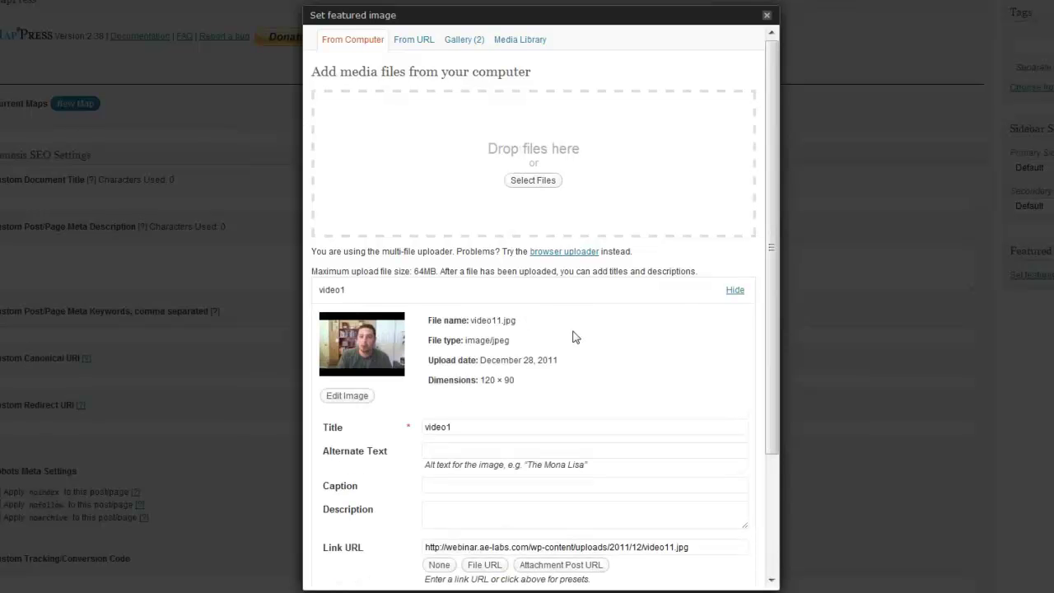
- Use the uploaded video1 thumbnail as the post's featured image and close the dialog
scroll(574, 336, "down", 3)
scroll(574, 337, "down", 1)
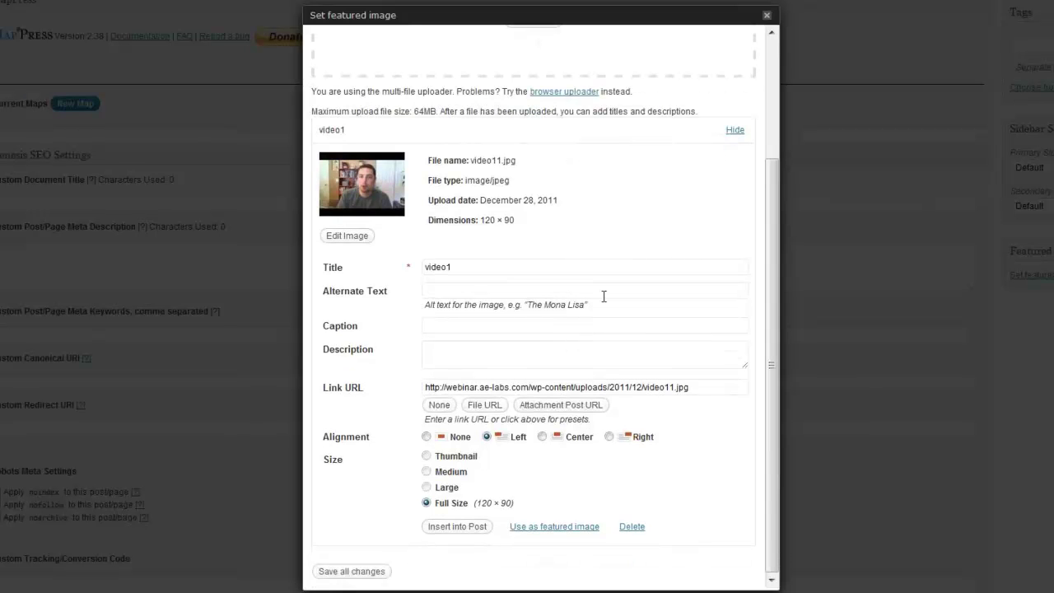
left_click(541, 532)
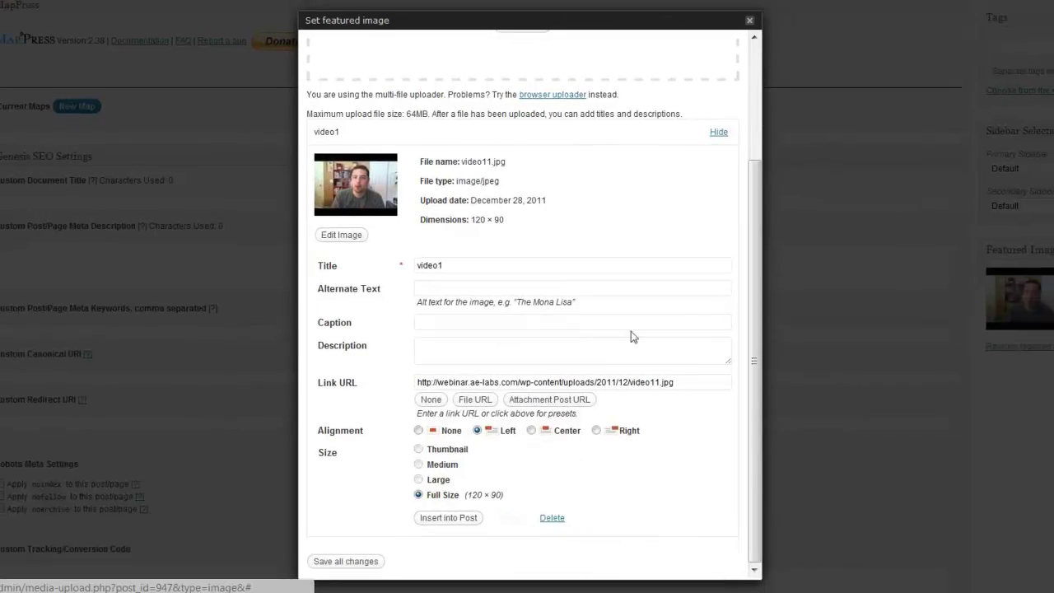
left_click(749, 20)
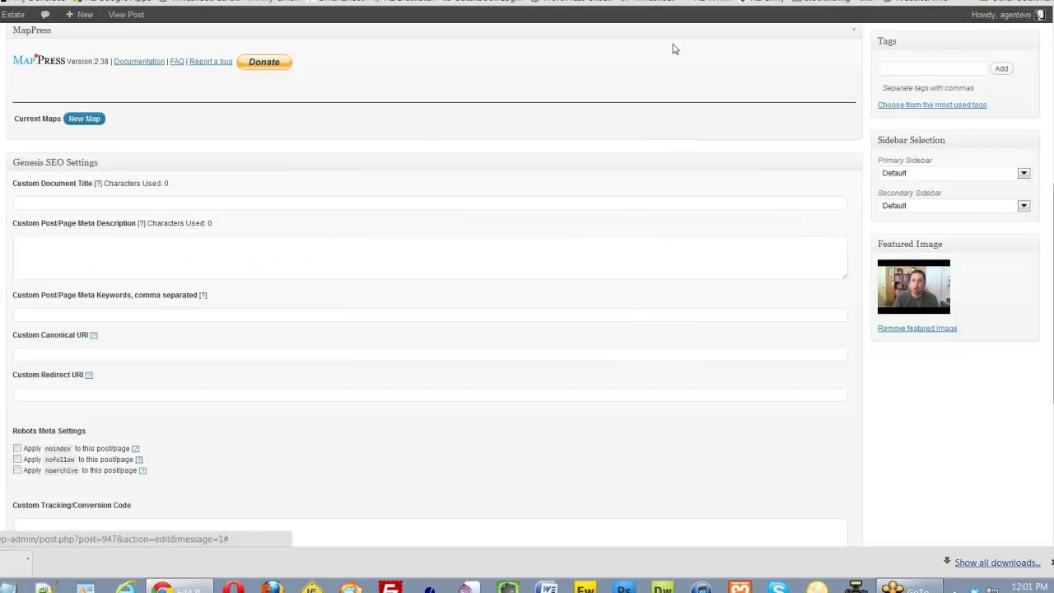
scroll(866, 104, "up", 1)
scroll(866, 104, "up", 5)
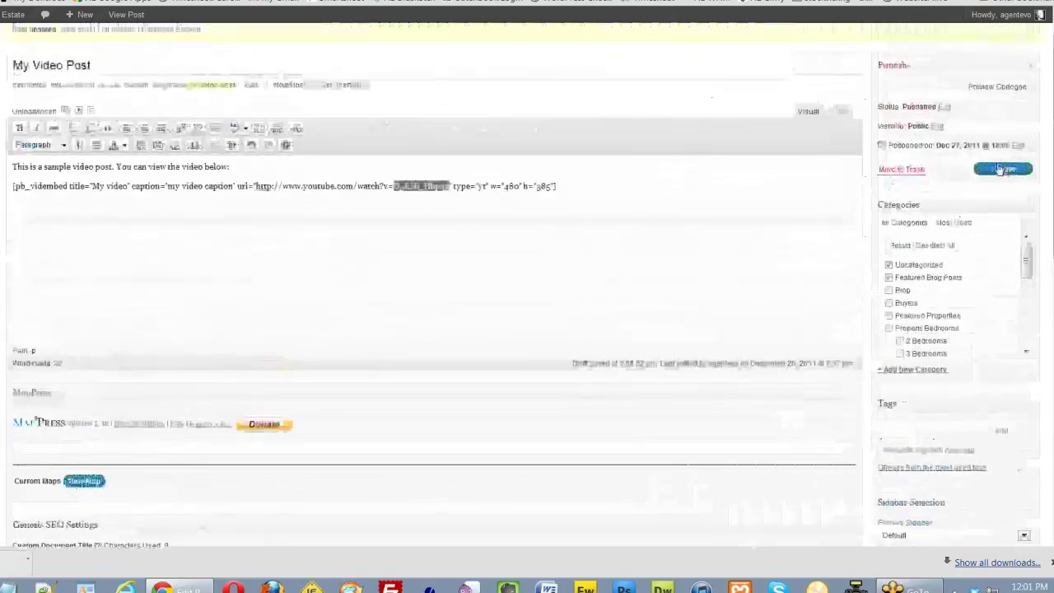
- Update My Video Post and check its thumbnail among the homepage's Featured Blog Posts
left_click(1000, 169)
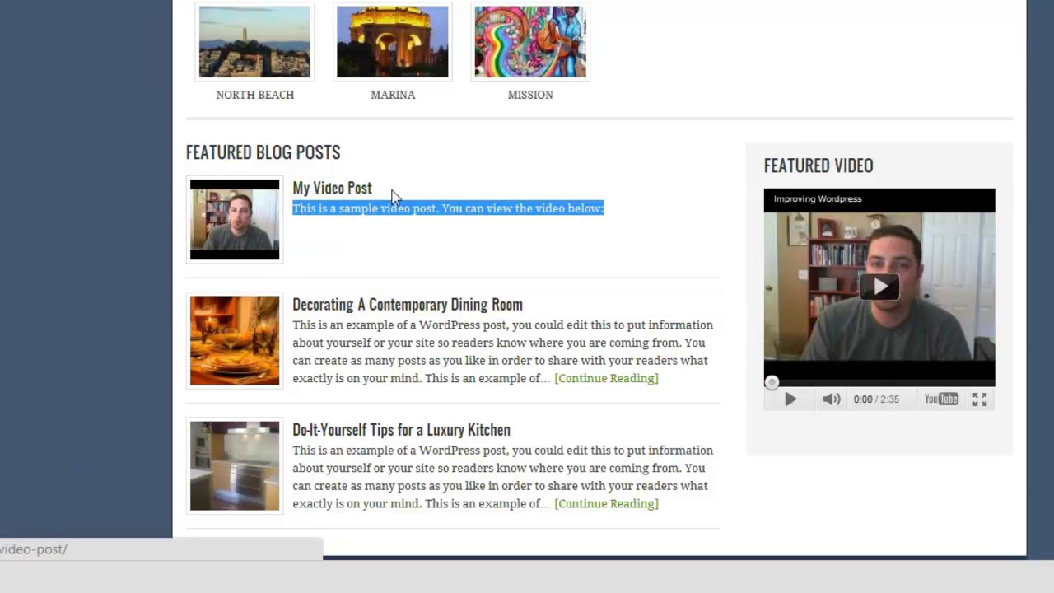
left_click_drag(293, 210, 616, 216)
left_click(617, 216)
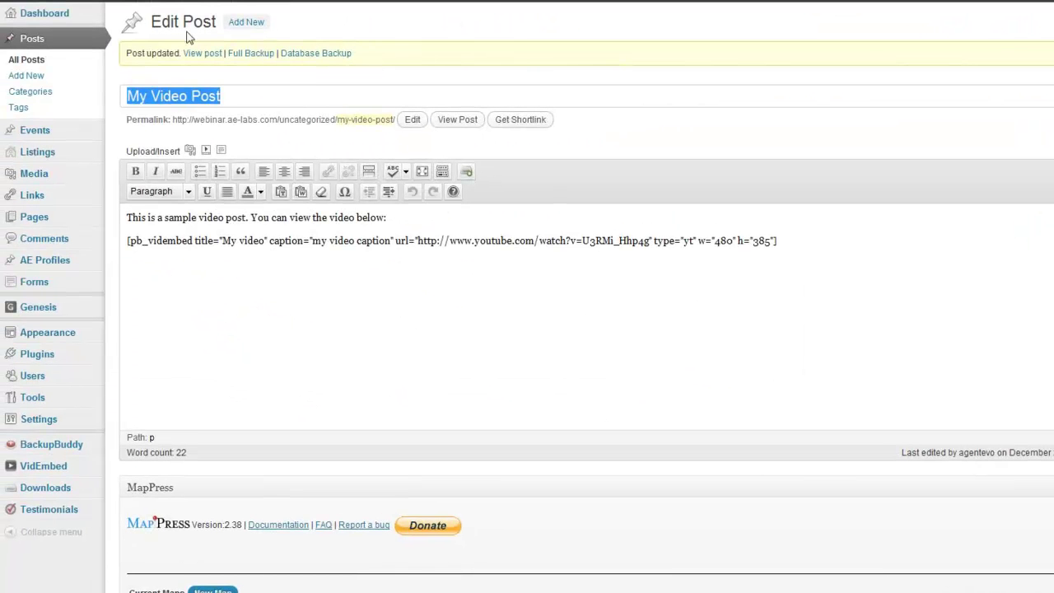
- Go to Appearance > Widgets and expand the Primary Sidebar to reveal its widgets
mouse_move(45, 337)
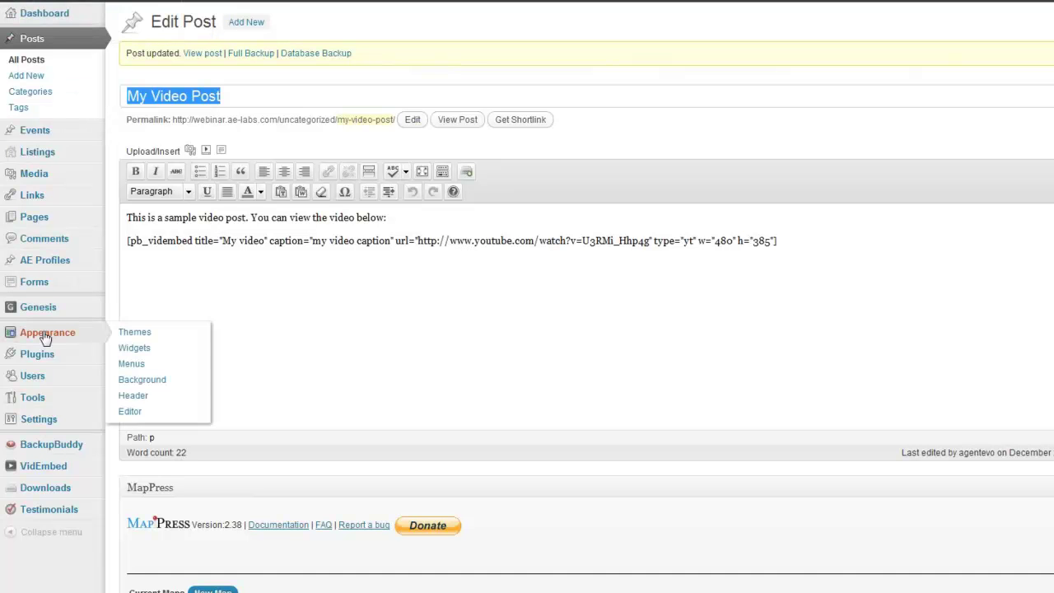
left_click(142, 352)
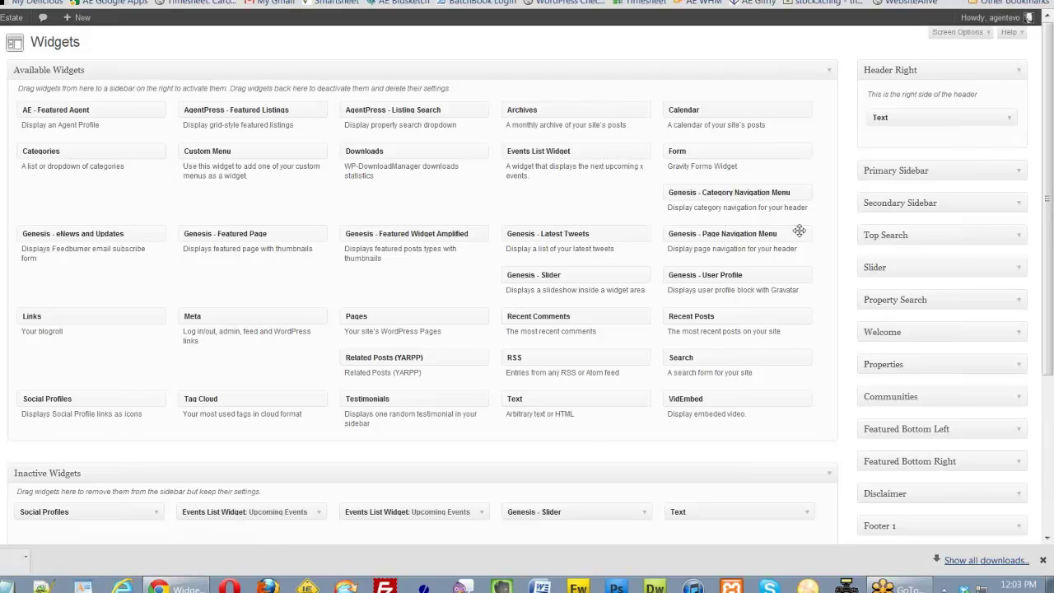
left_click(1019, 173)
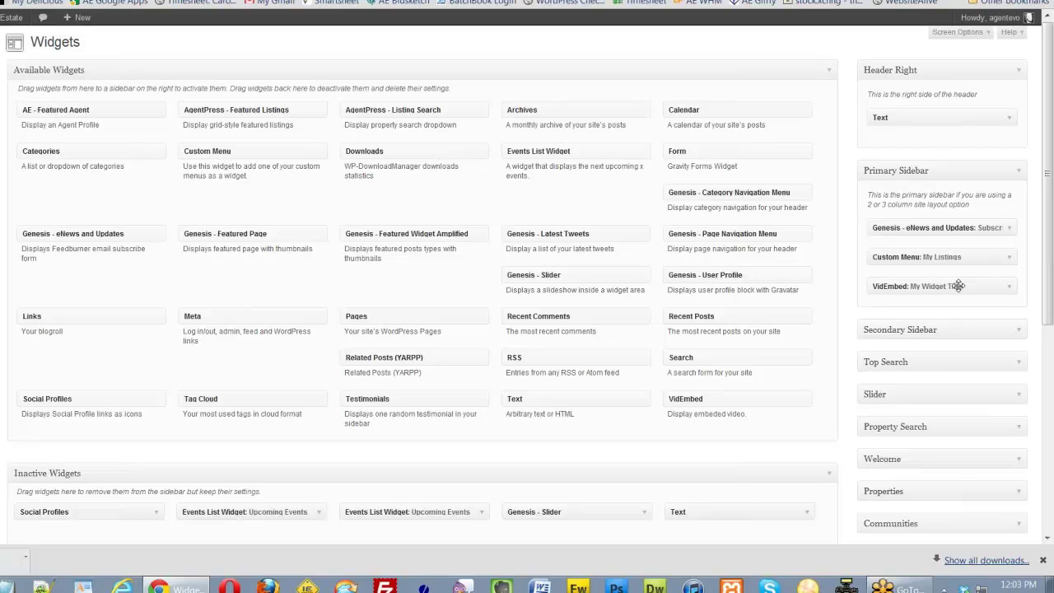
- Add a VidEmbed widget titled 'My Widget Title' to Primary Sidebar with the YouTube link
left_click_drag(678, 399, 887, 314)
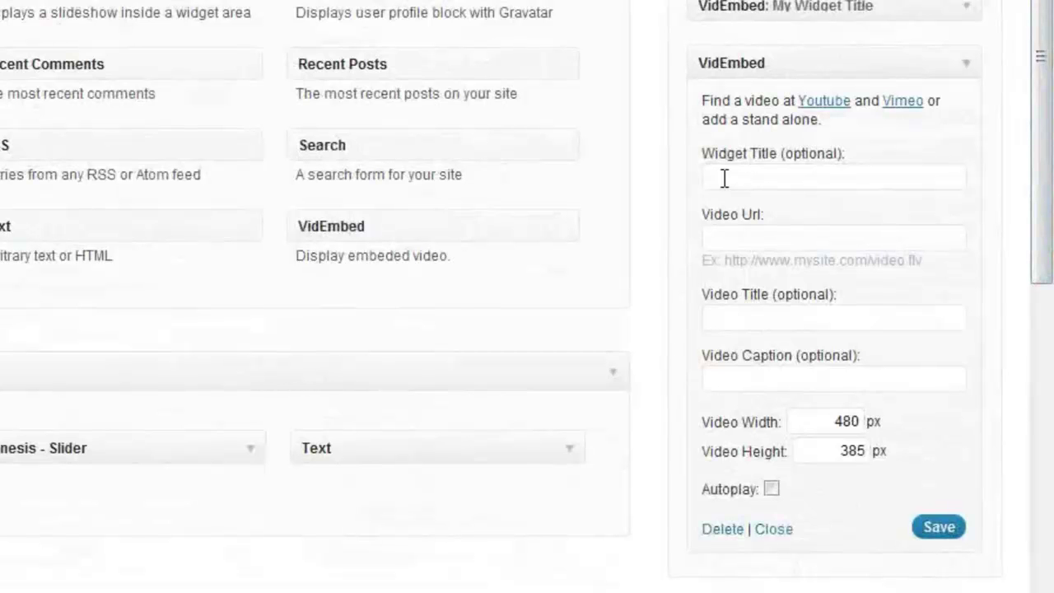
left_click(756, 176)
type("My Widget Title")
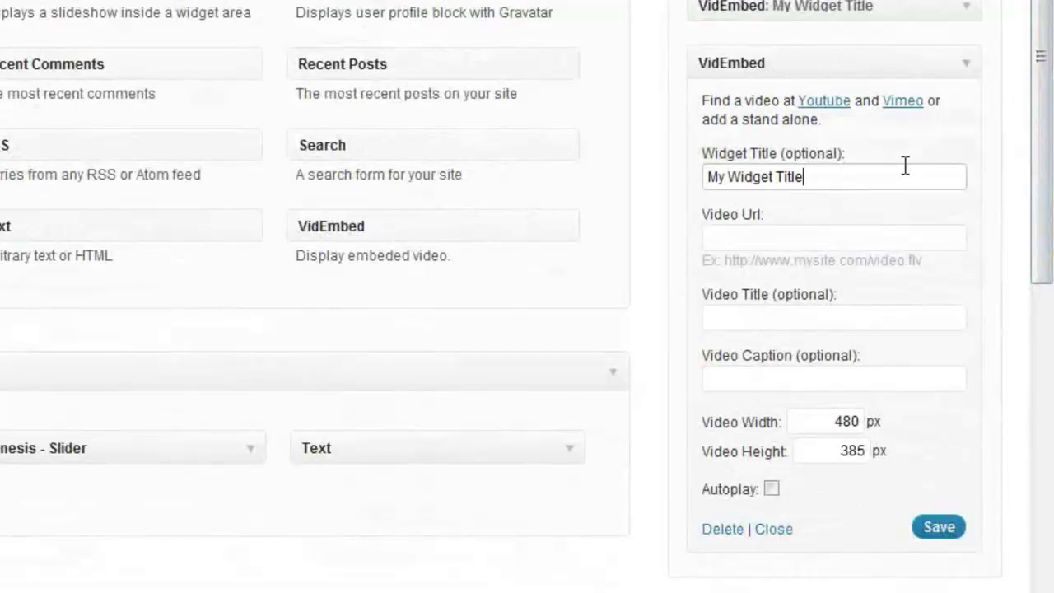
left_click(726, 239)
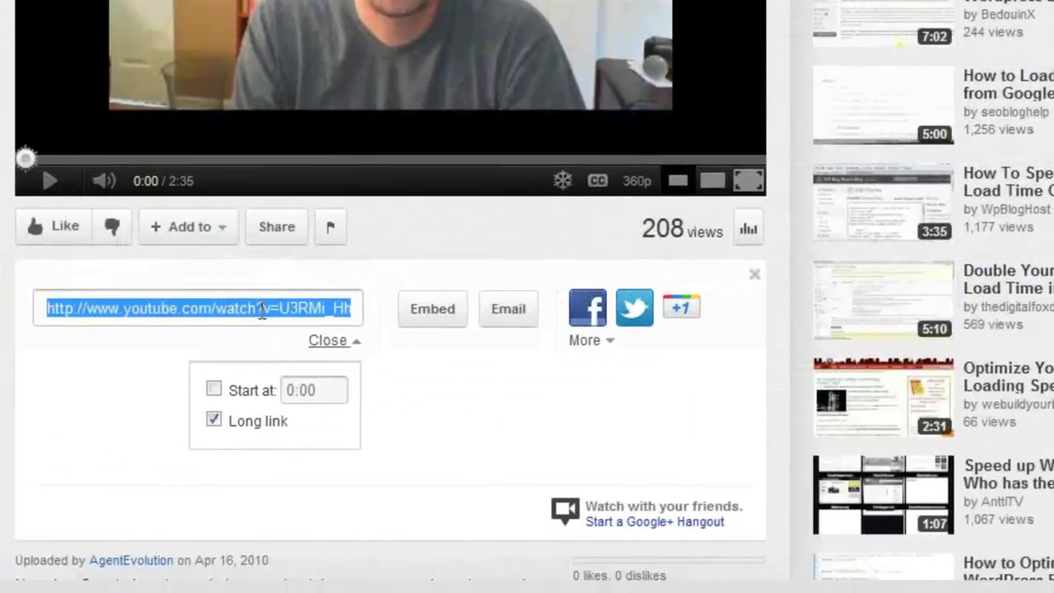
right_click(261, 309)
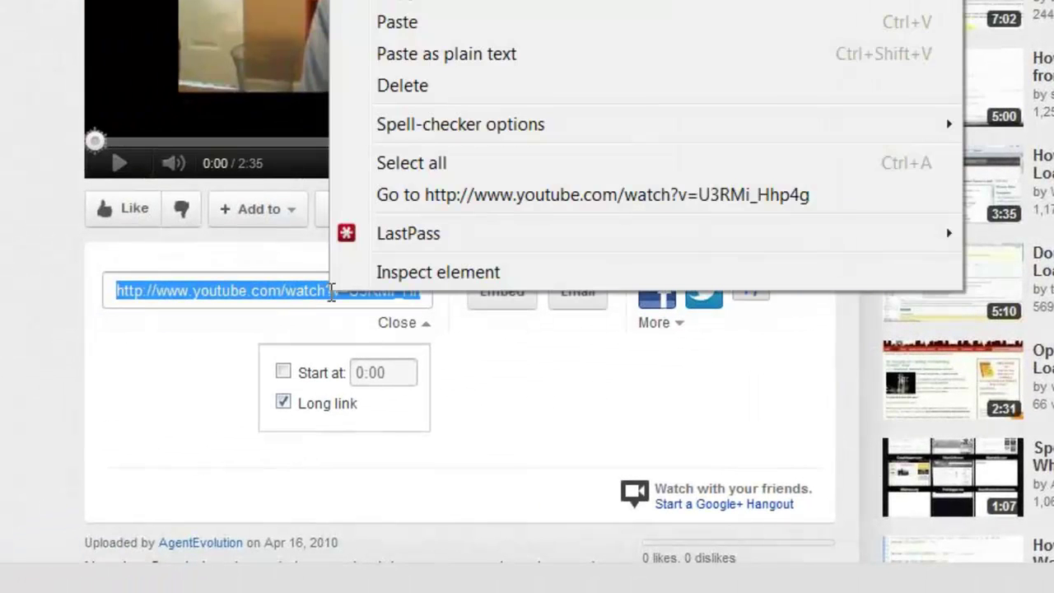
left_click(331, 22)
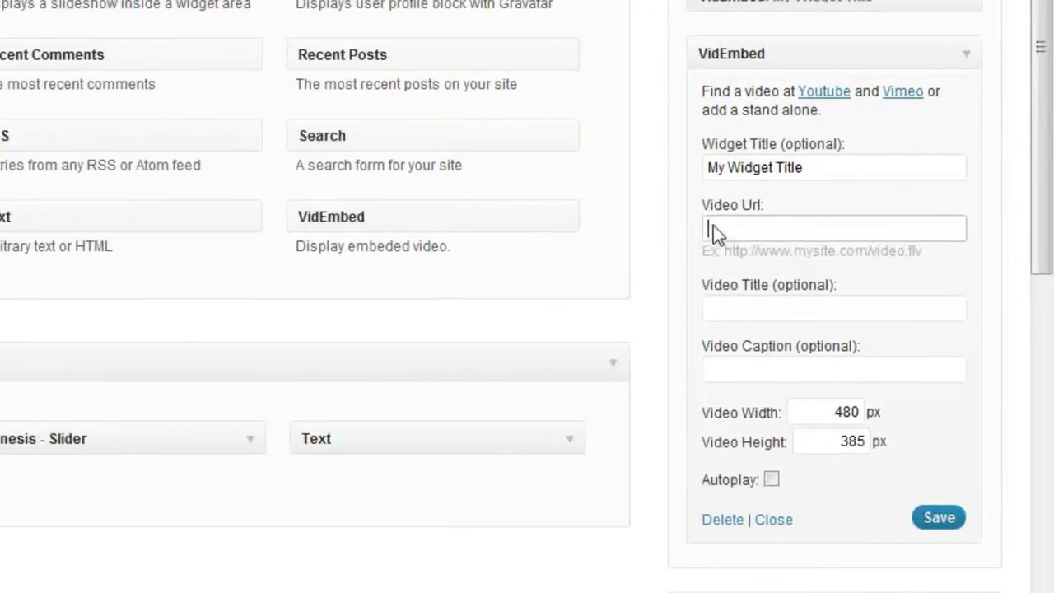
right_click(755, 218)
left_click(810, 367)
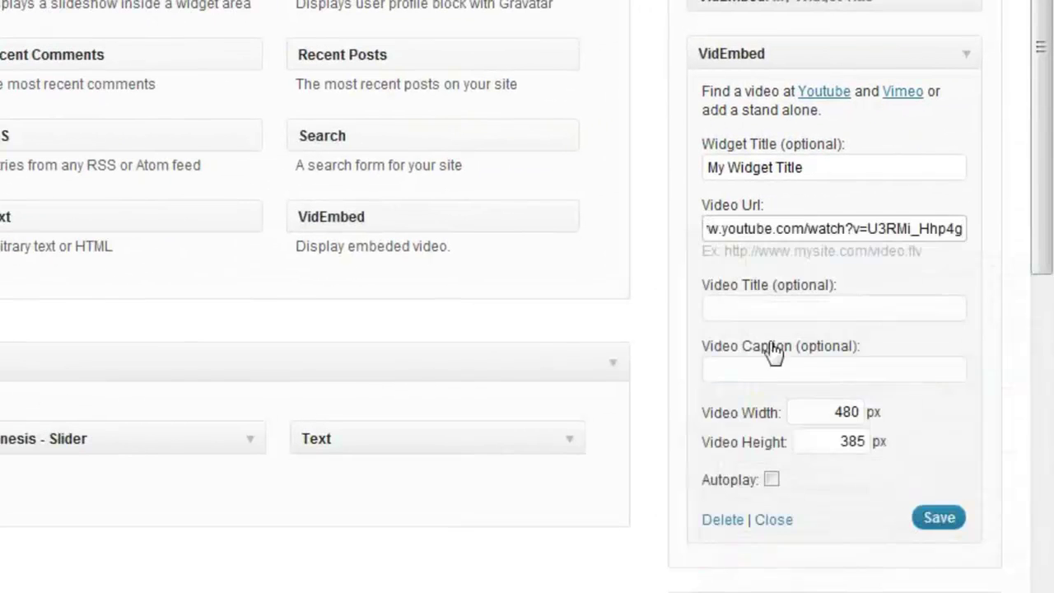
- Change the widget's video size from 480 × 385 to 250 × 220 and save it
left_click(736, 307)
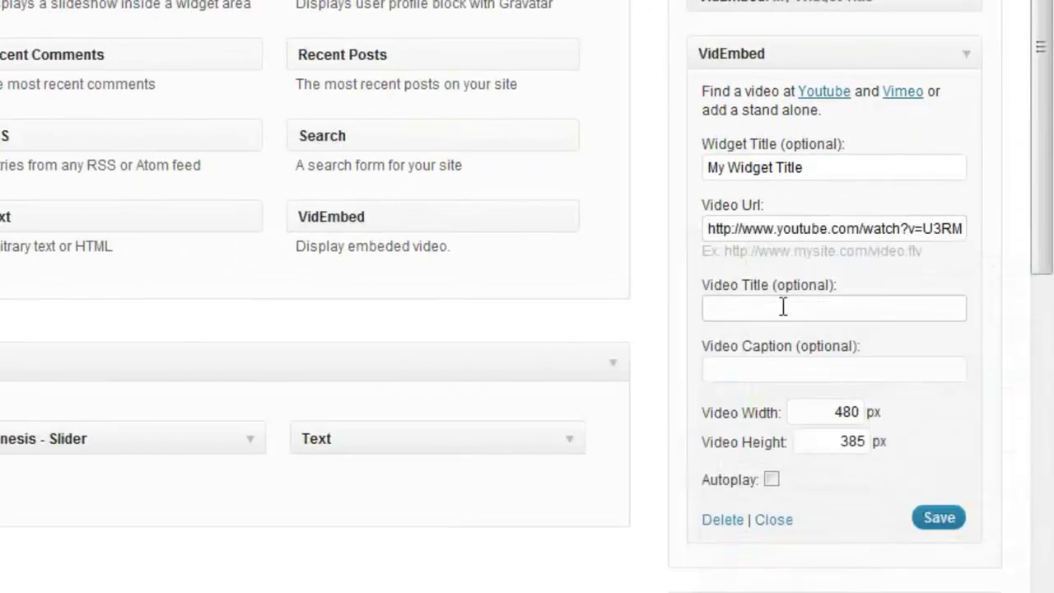
left_click(723, 366)
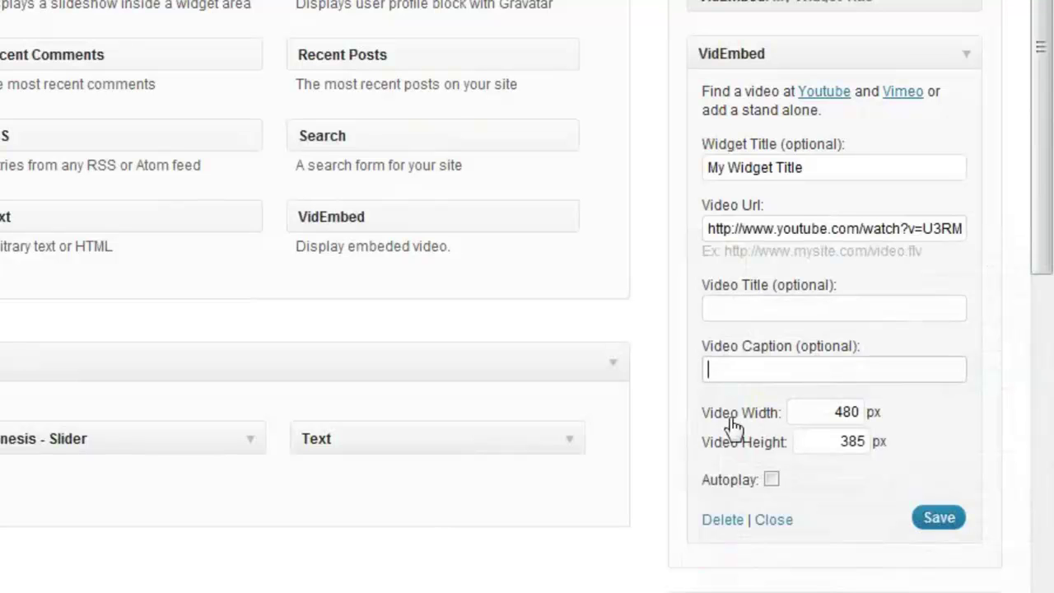
left_click(818, 414)
double_click(846, 413)
left_click(851, 442)
double_click(852, 441)
left_click(794, 413)
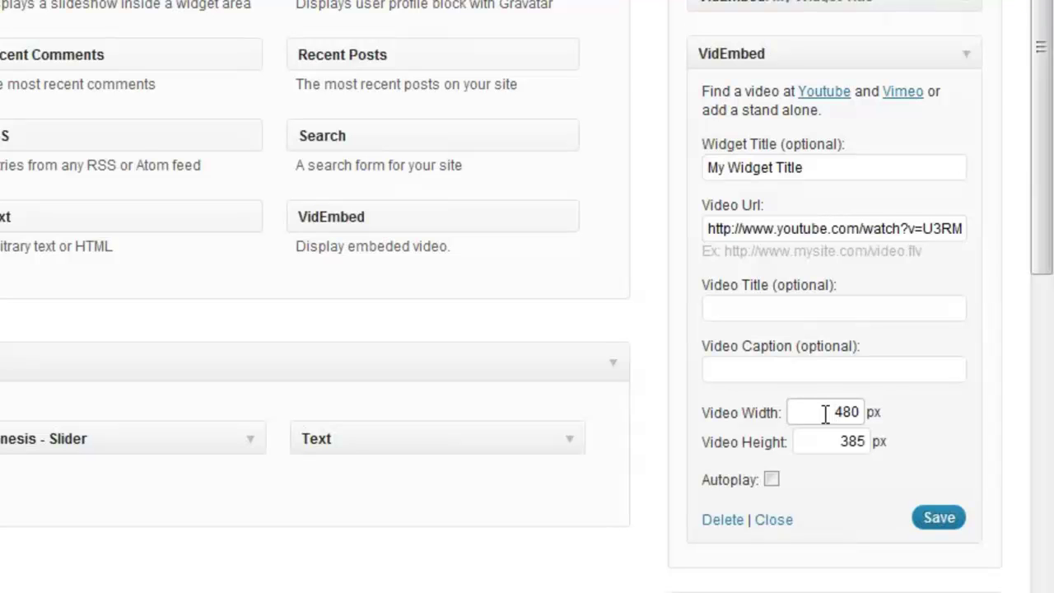
left_click_drag(835, 411, 867, 411)
type("250")
left_click_drag(834, 441, 869, 441)
type("220")
left_click(938, 520)
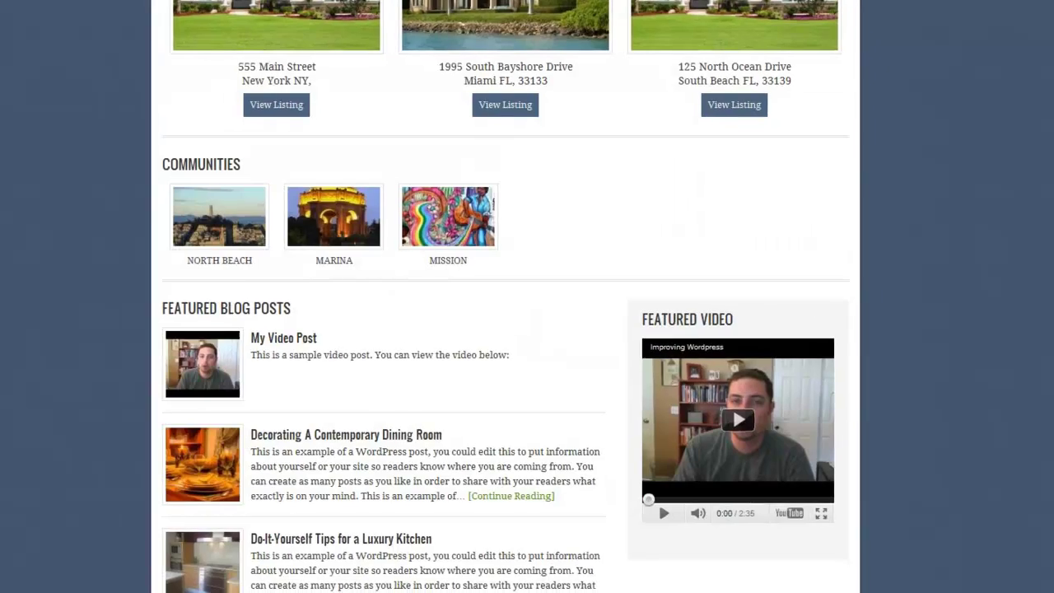
- Check the My Widget Title video in the live About page's sidebar
scroll(747, 110, "up", 5)
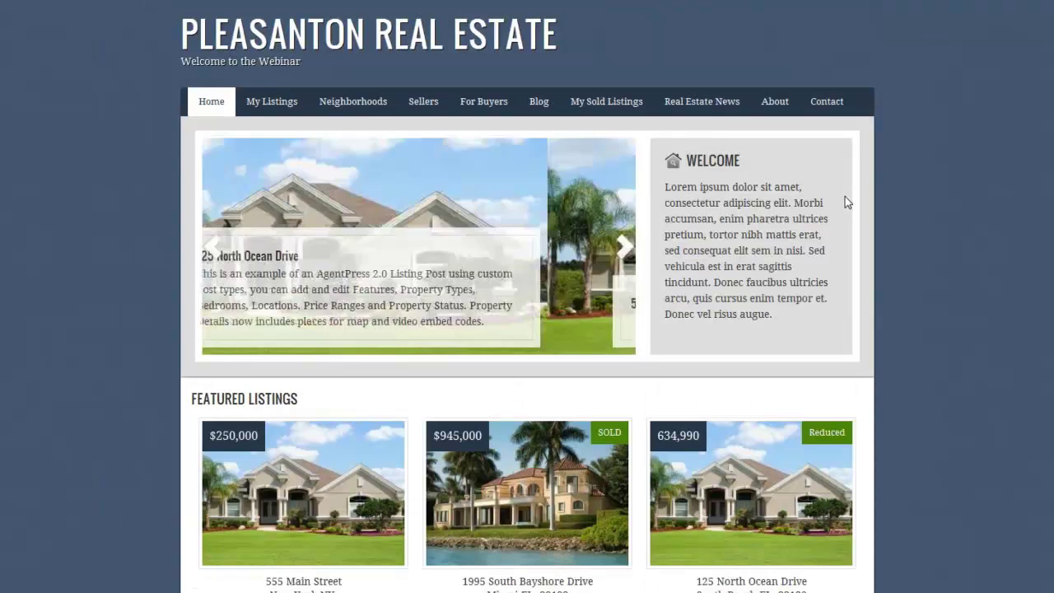
mouse_move(774, 102)
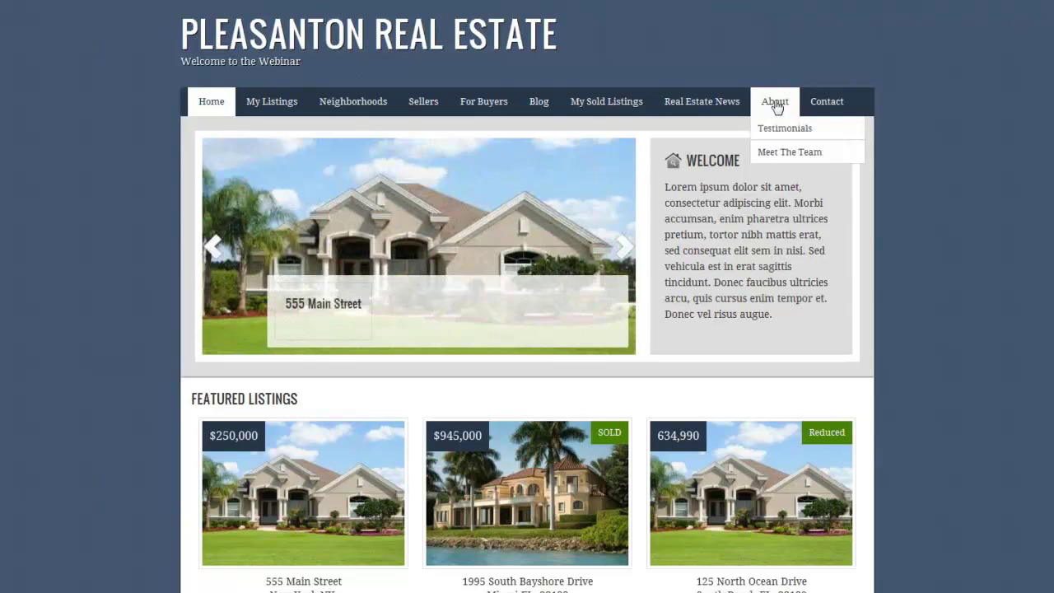
left_click(774, 103)
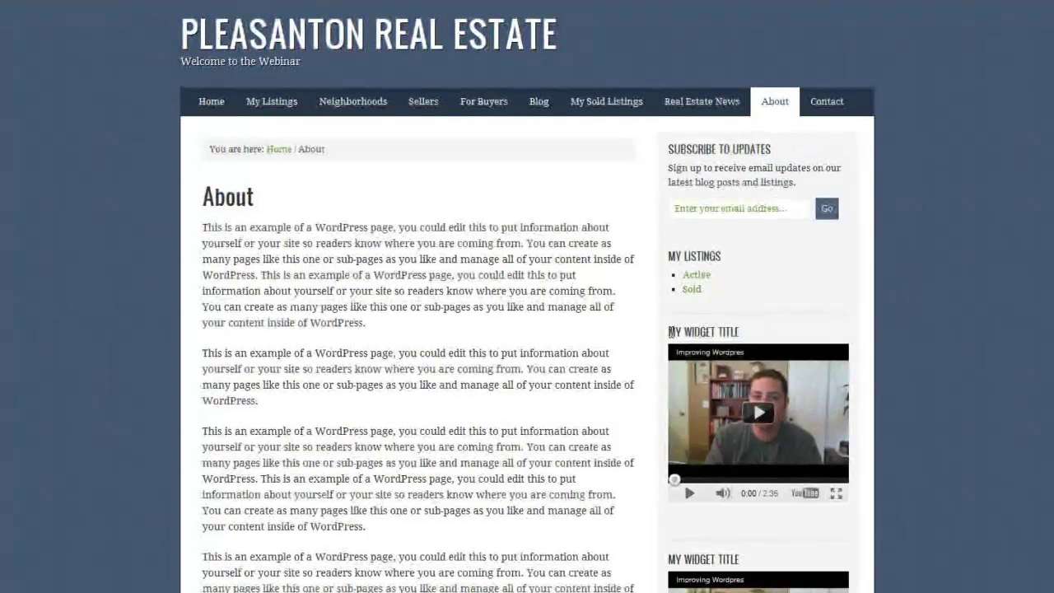
left_click_drag(670, 332, 749, 330)
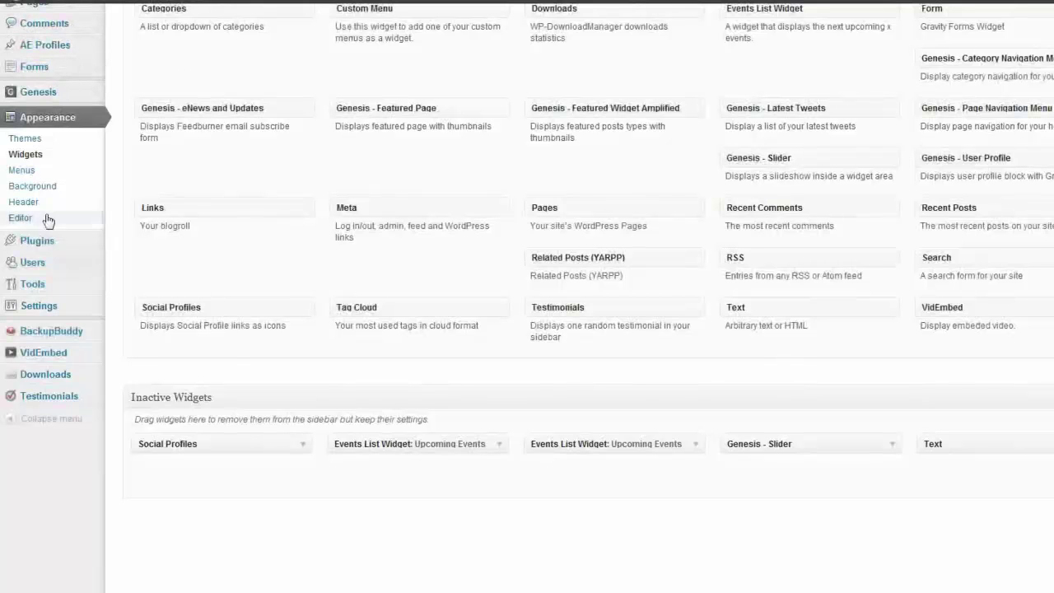
- Open the VidEmbed plugin's Settings page from the admin menu
mouse_move(33, 356)
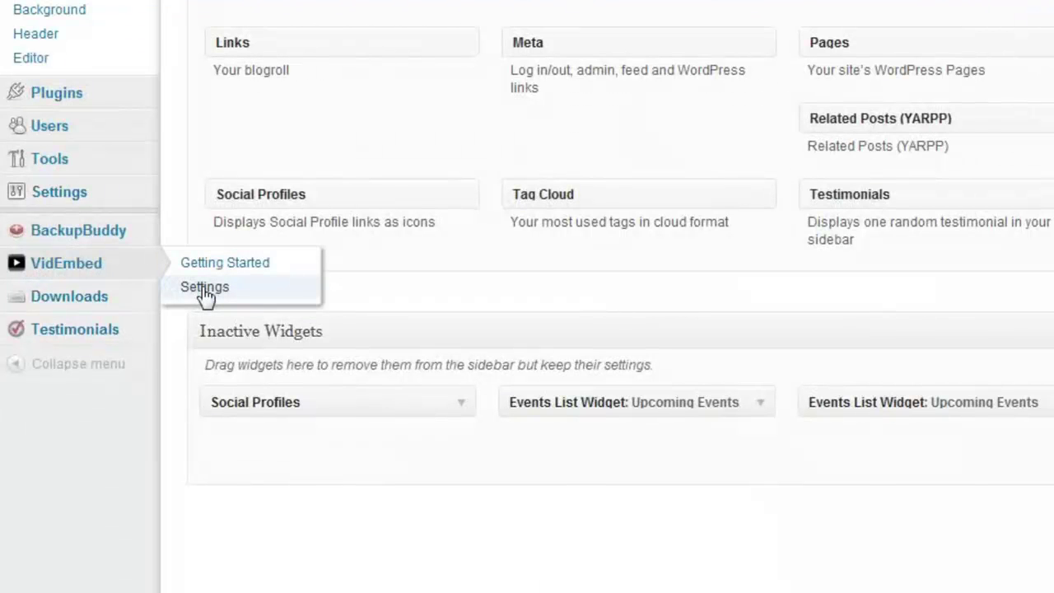
left_click(204, 288)
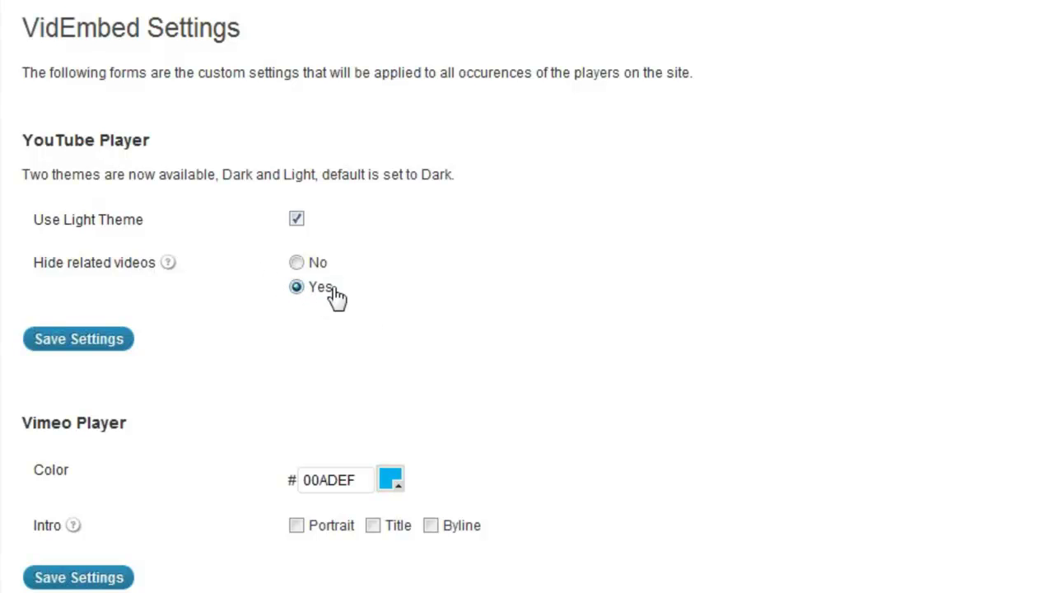
- Save the YouTube player settings, then cancel the Vimeo colour picker, keeping 00ADEF
left_click(76, 341)
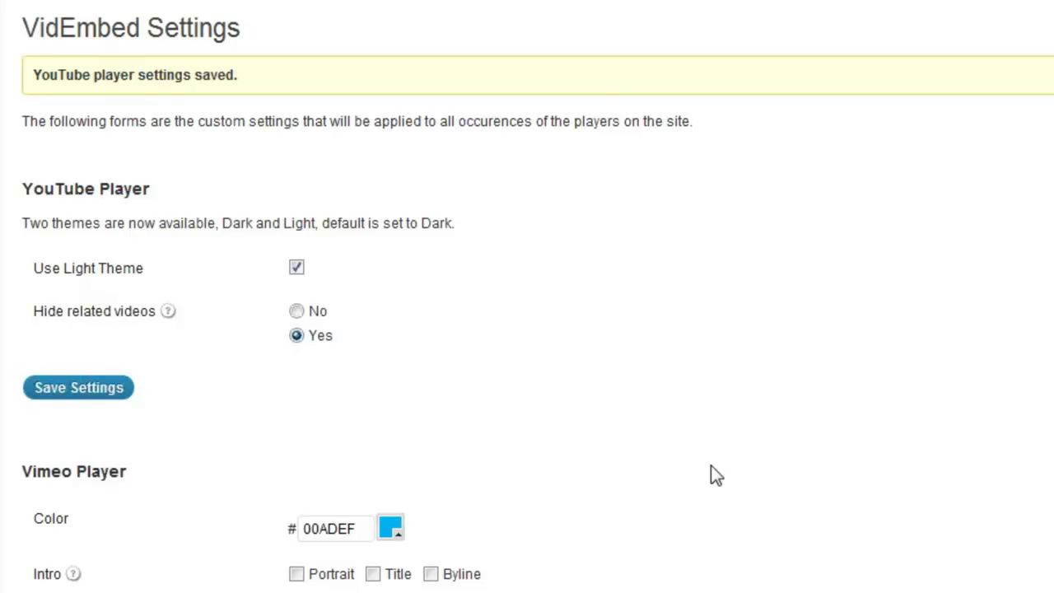
left_click(392, 530)
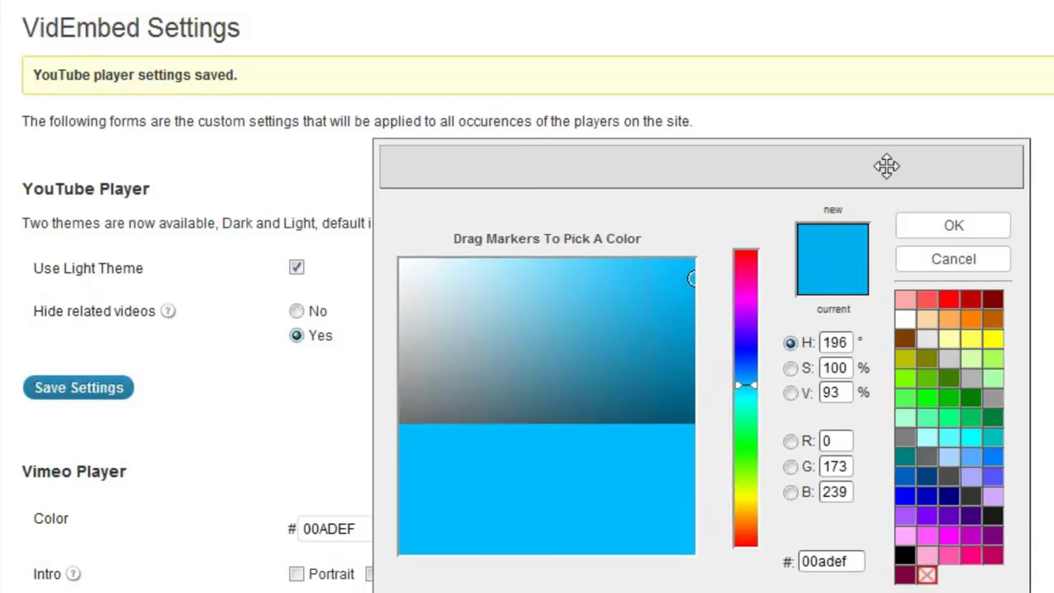
left_click(948, 259)
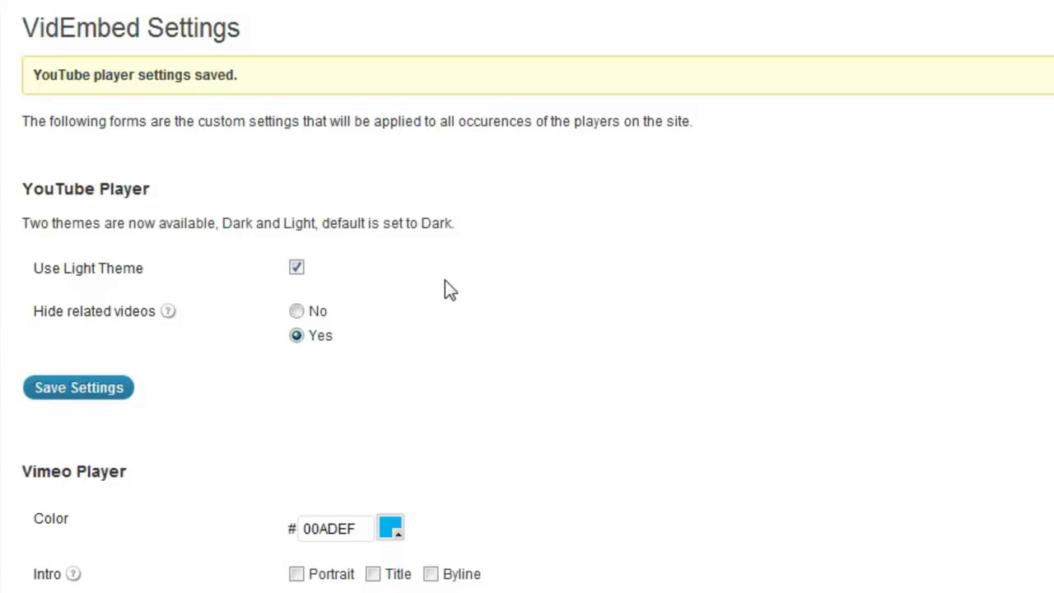
mouse_move(74, 129)
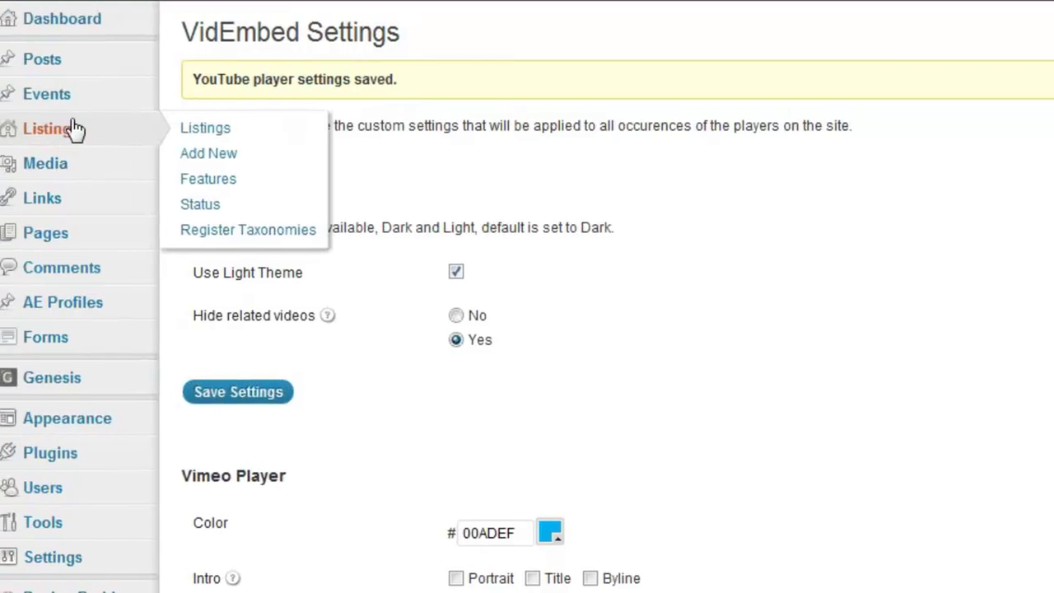
left_click(216, 129)
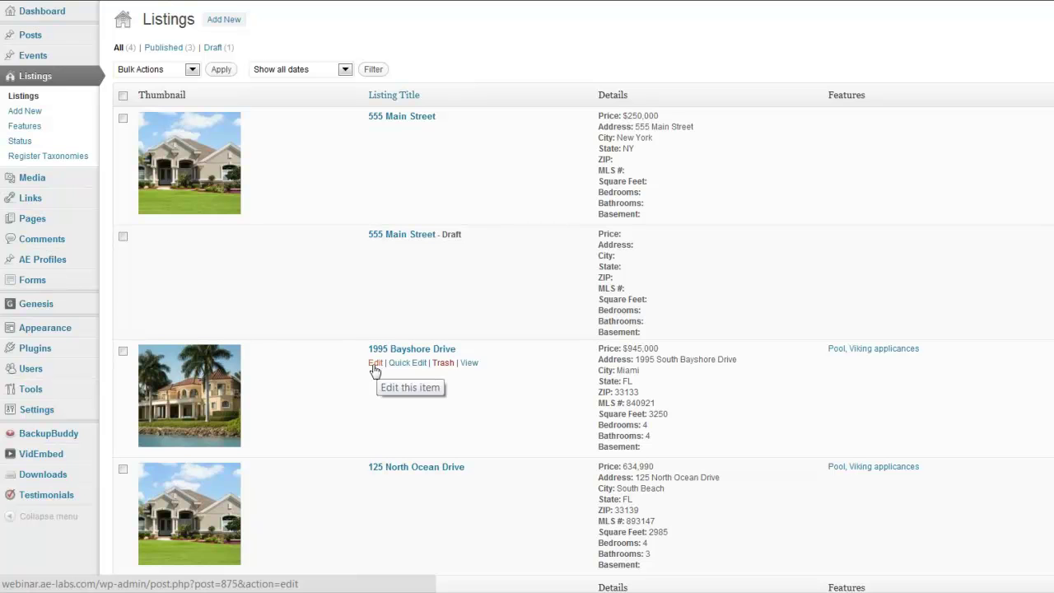
left_click(374, 363)
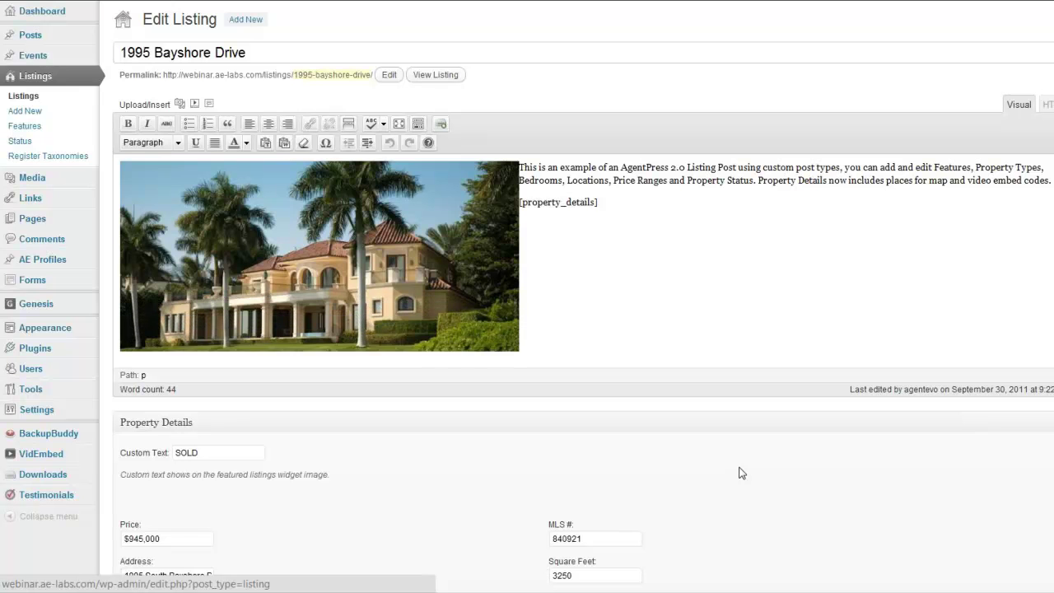
- Scroll down to the listing's Video Embed Code box and click into it
scroll(739, 472, "down", 3)
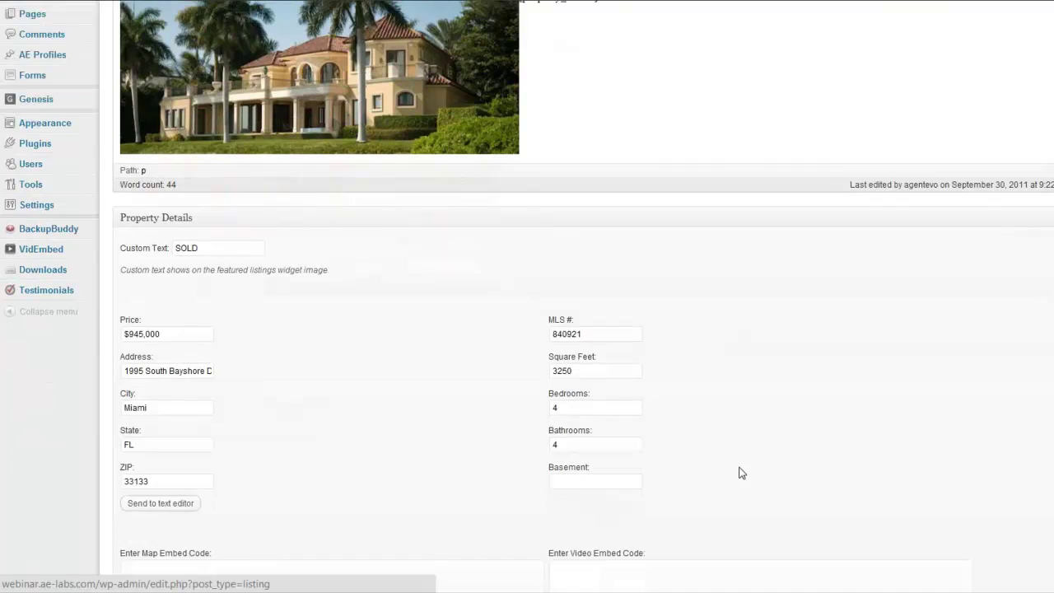
scroll(739, 473, "down", 1)
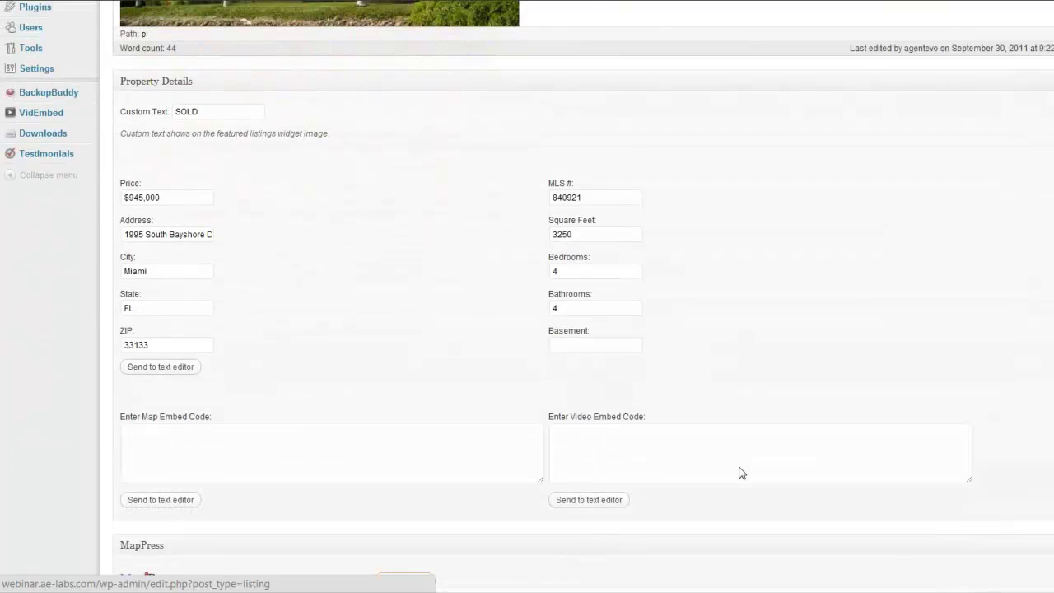
left_click(569, 446)
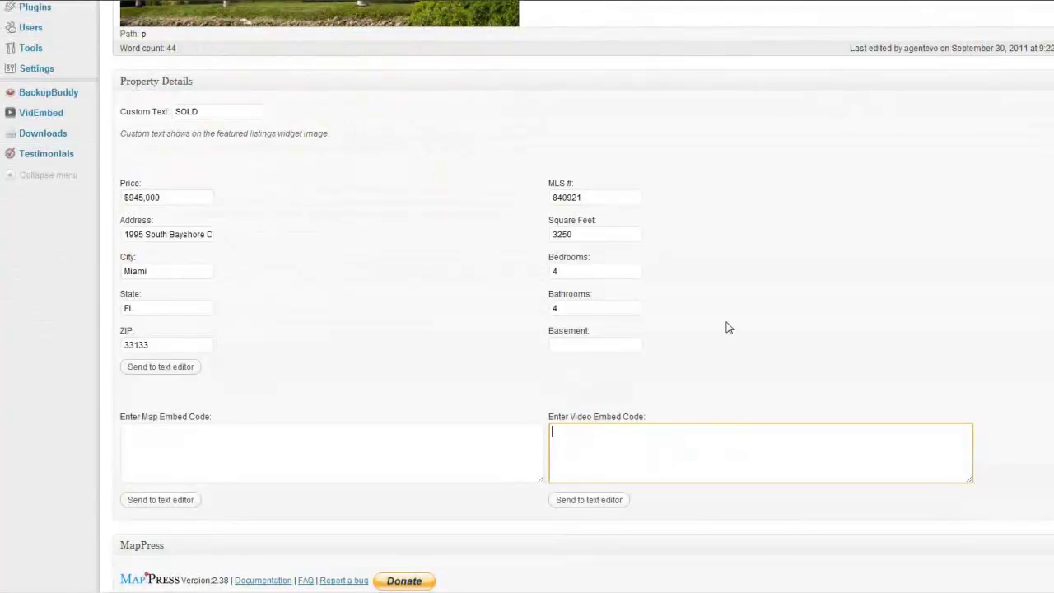
- Add a blank line below [property_details], then return to the Video Embed Code field
scroll(729, 321, "up", 5)
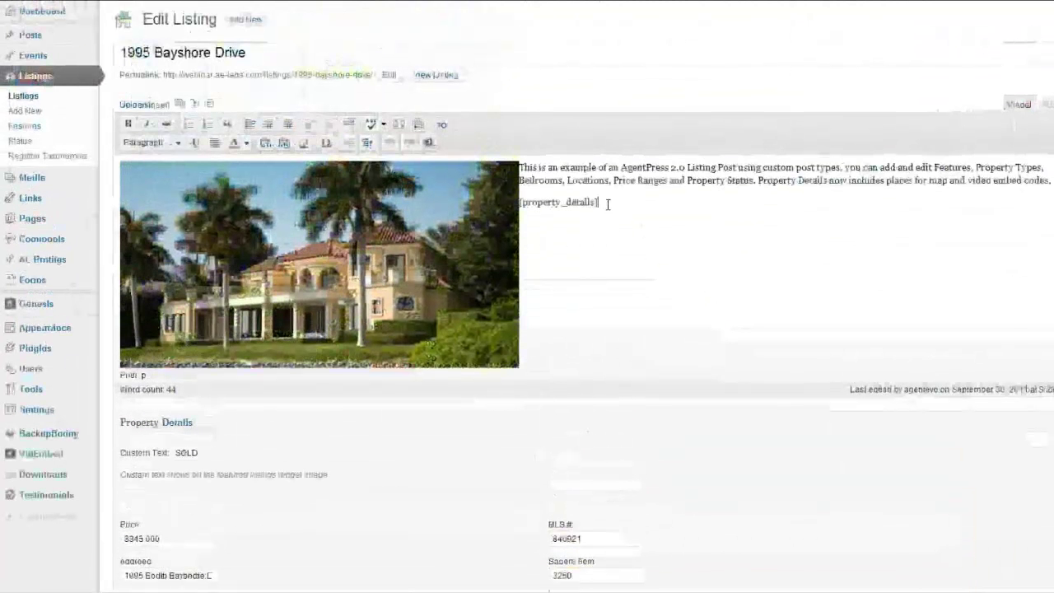
left_click(613, 203)
key("Return")
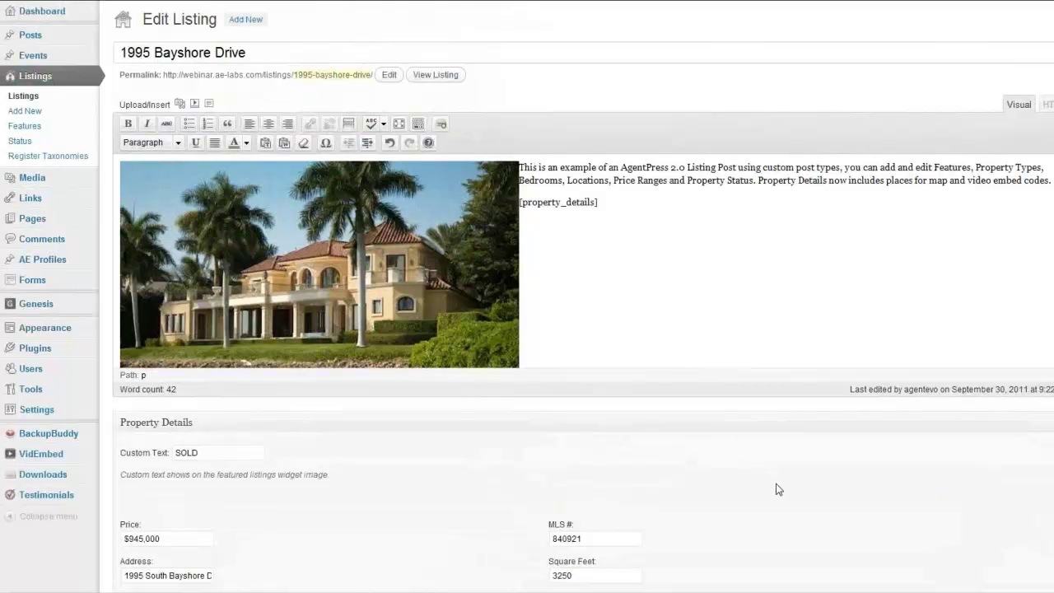
scroll(776, 489, "down", 5)
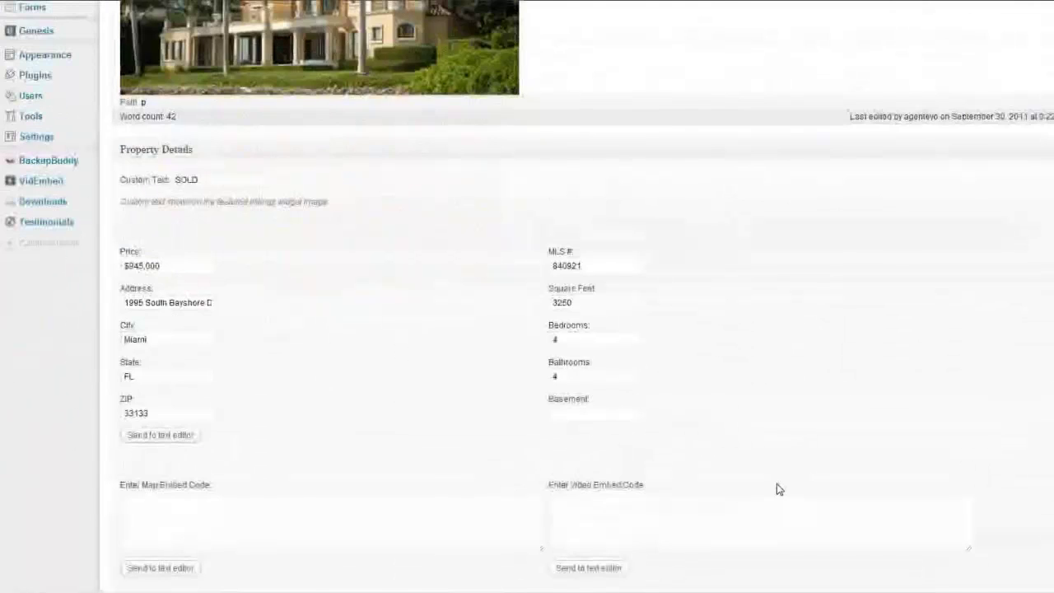
left_click(565, 437)
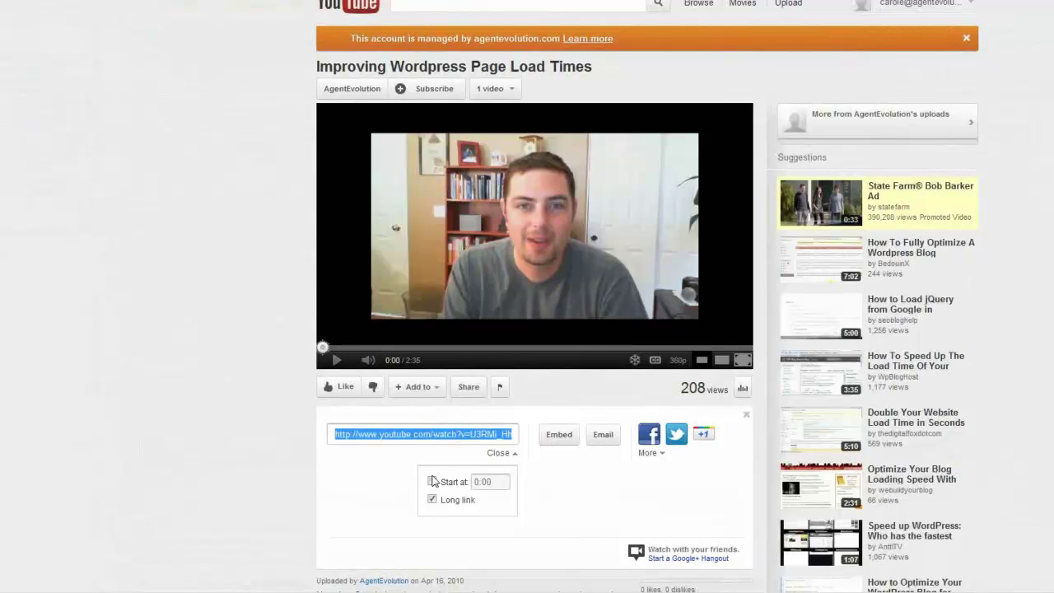
- Copy the video's 420×315 YouTube iframe embed code and bring up paste options in Video Embed Code
left_click(559, 436)
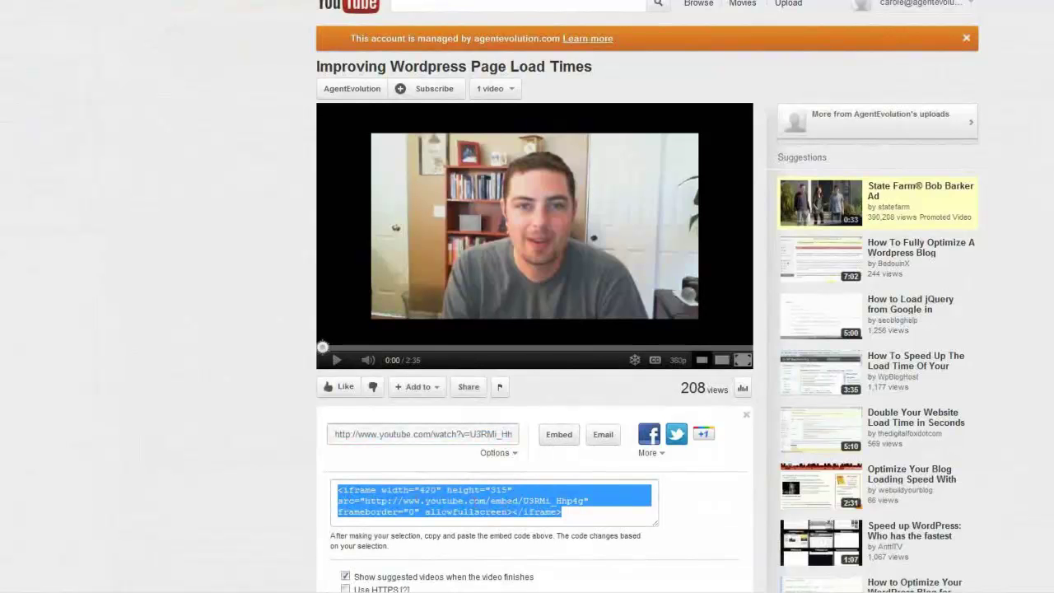
right_click(411, 504)
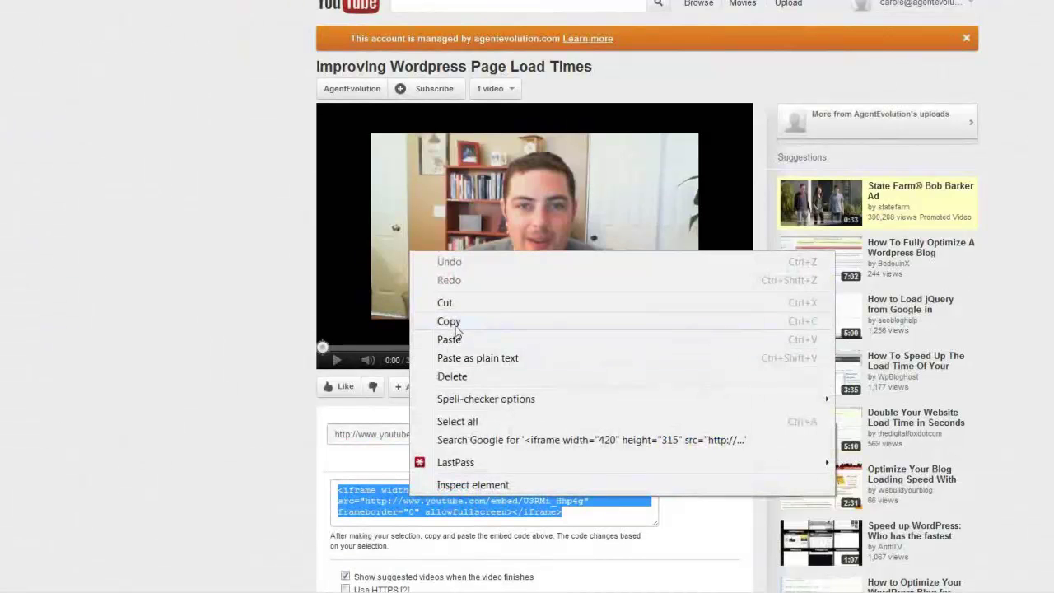
left_click(456, 322)
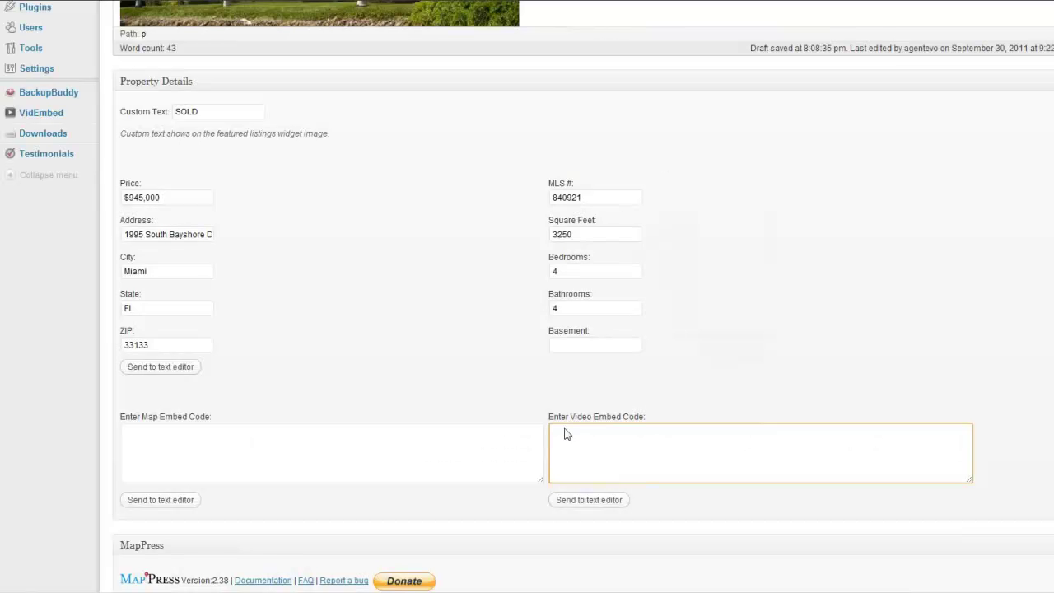
right_click(565, 434)
- Paste the iframe into Video Embed Code, insert [property_video] into the text, and view the listing in a new tab
left_click(623, 294)
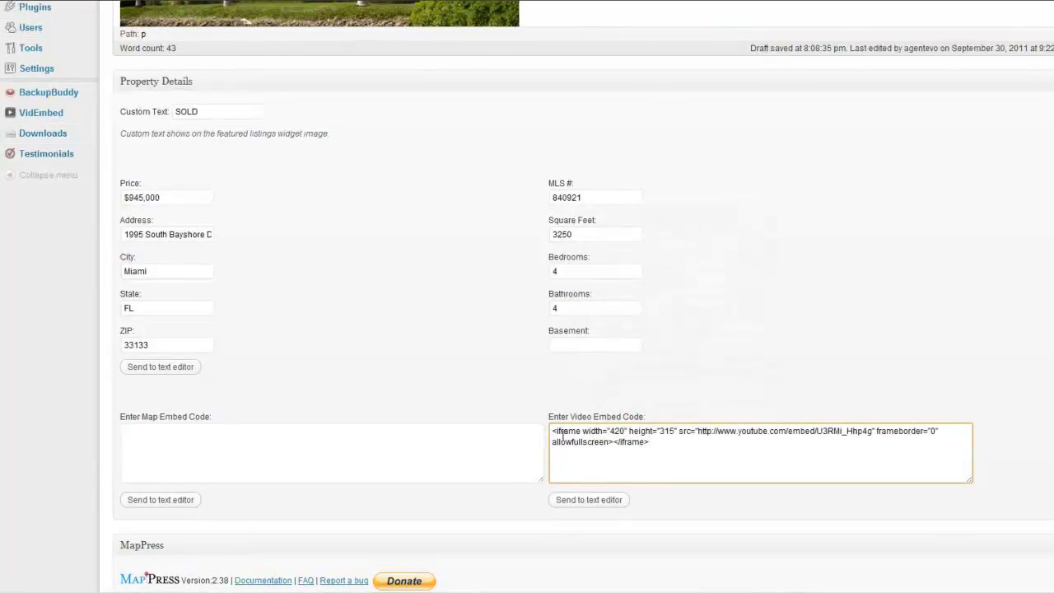
left_click(578, 502)
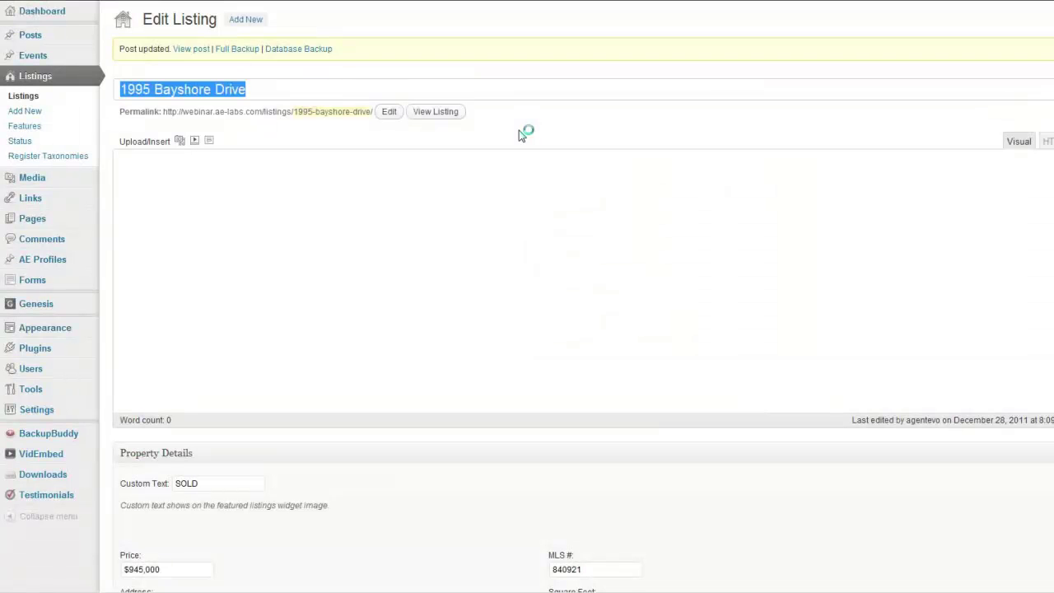
right_click(192, 49)
left_click(272, 58)
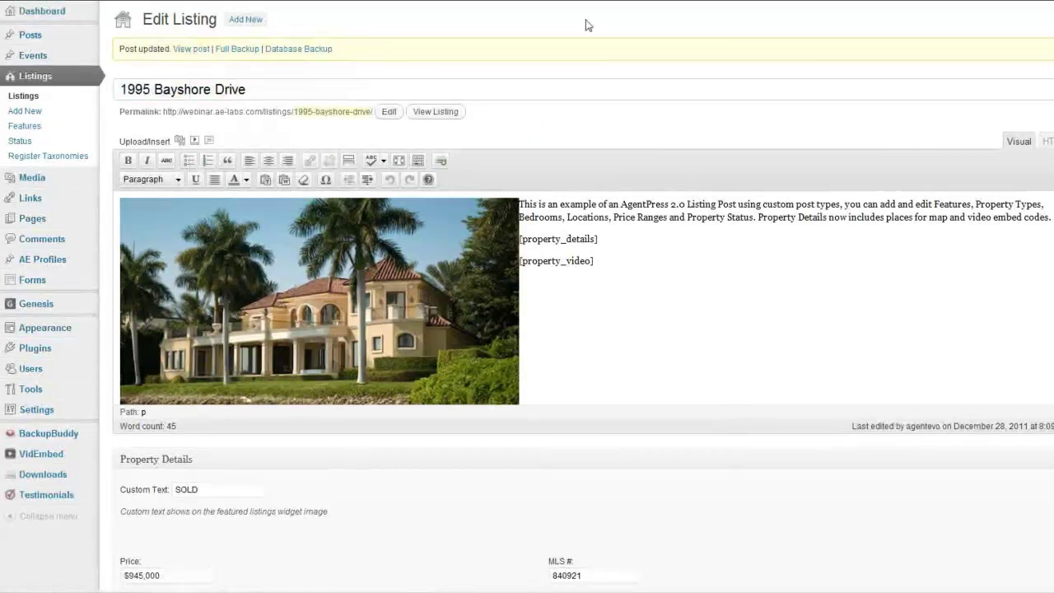
left_click(594, 1)
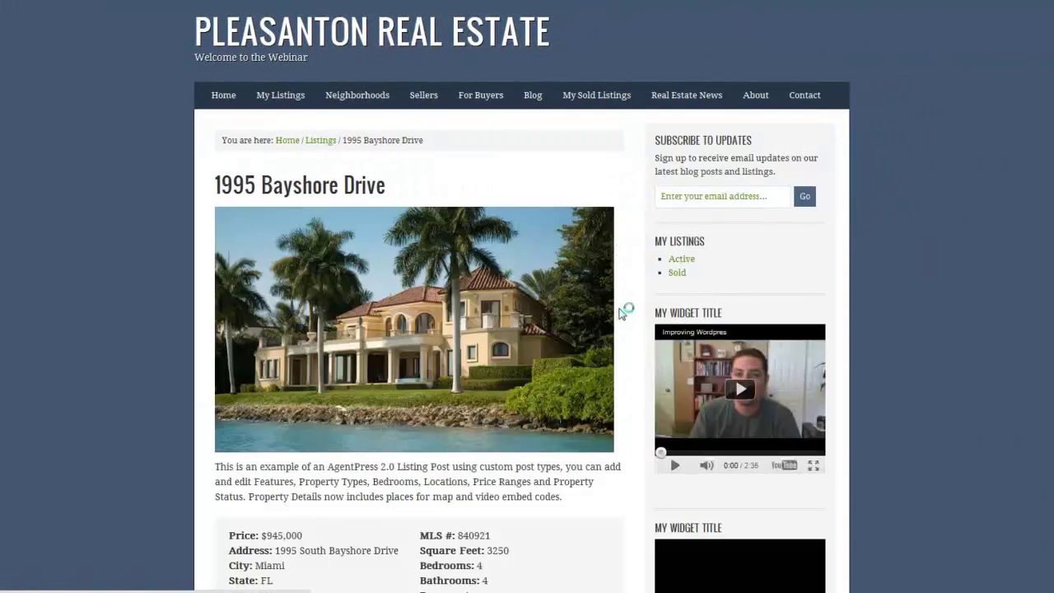
scroll(623, 313, "down", 3)
scroll(624, 311, "down", 4)
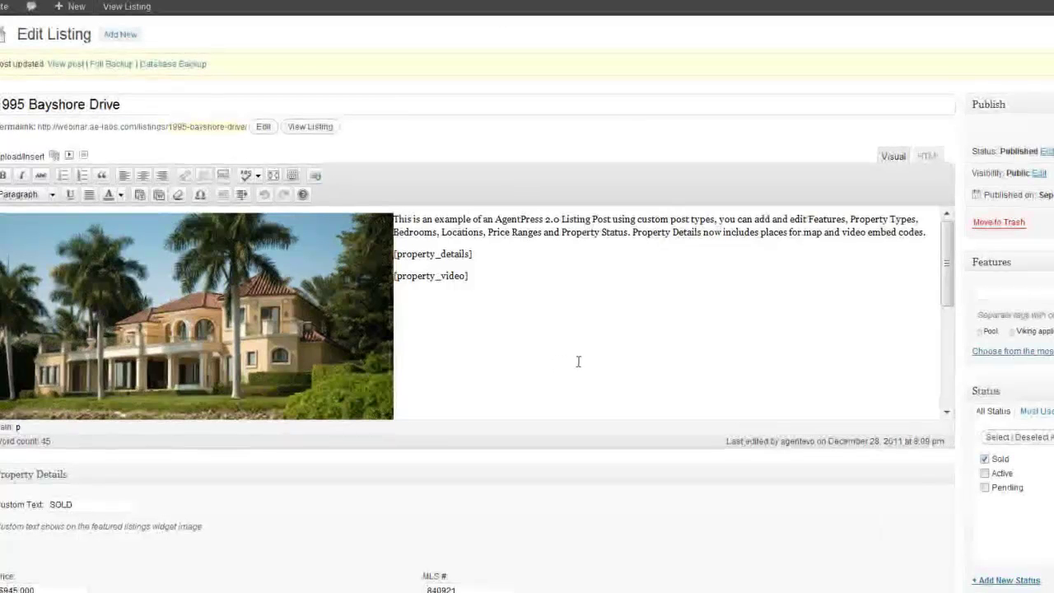
scroll(578, 359, "down", 3)
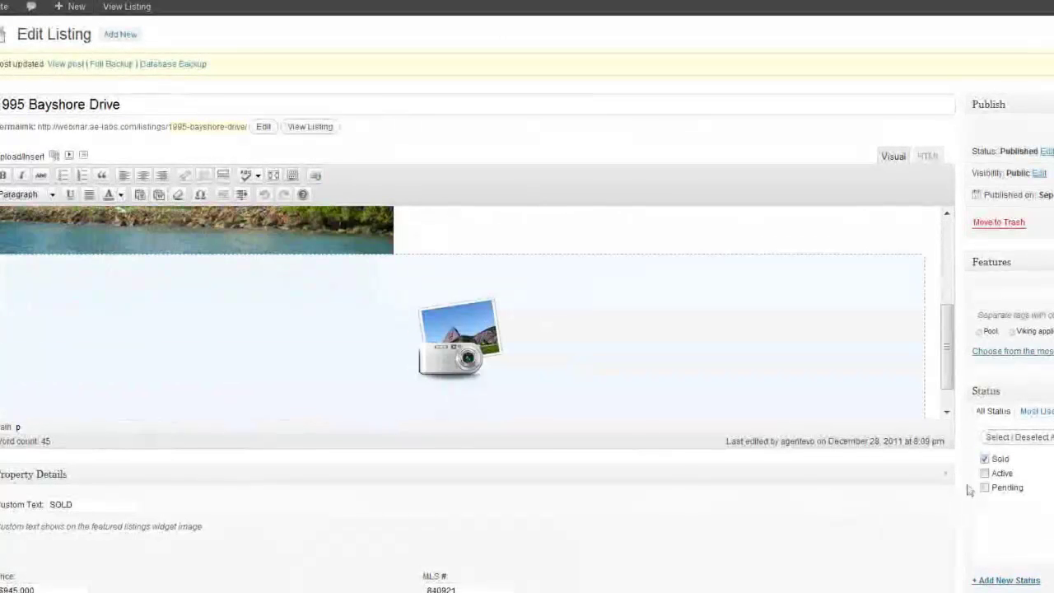
scroll(657, 289, "down", 10)
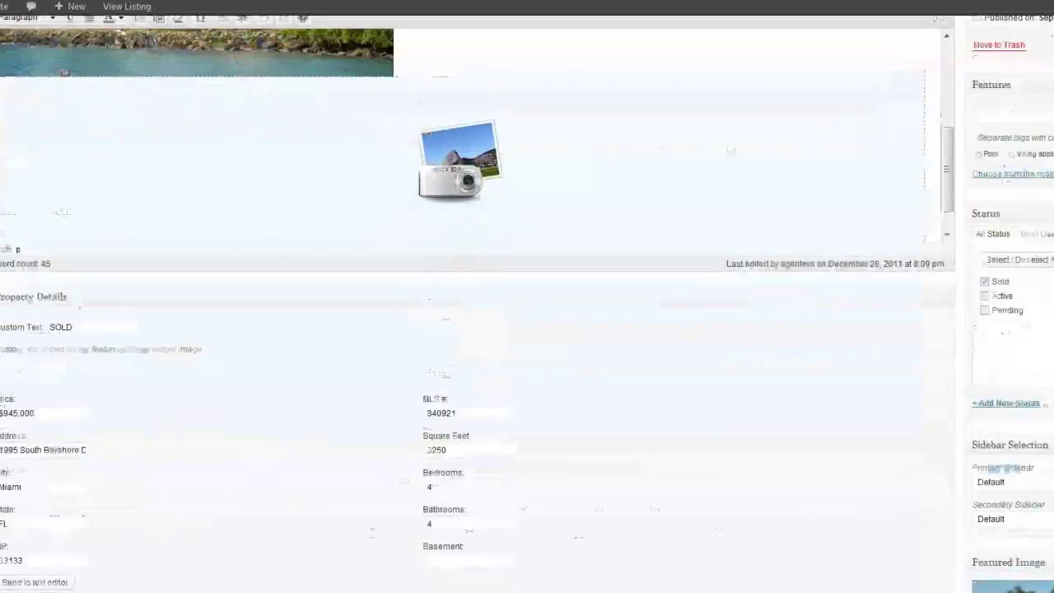
left_click(568, 284)
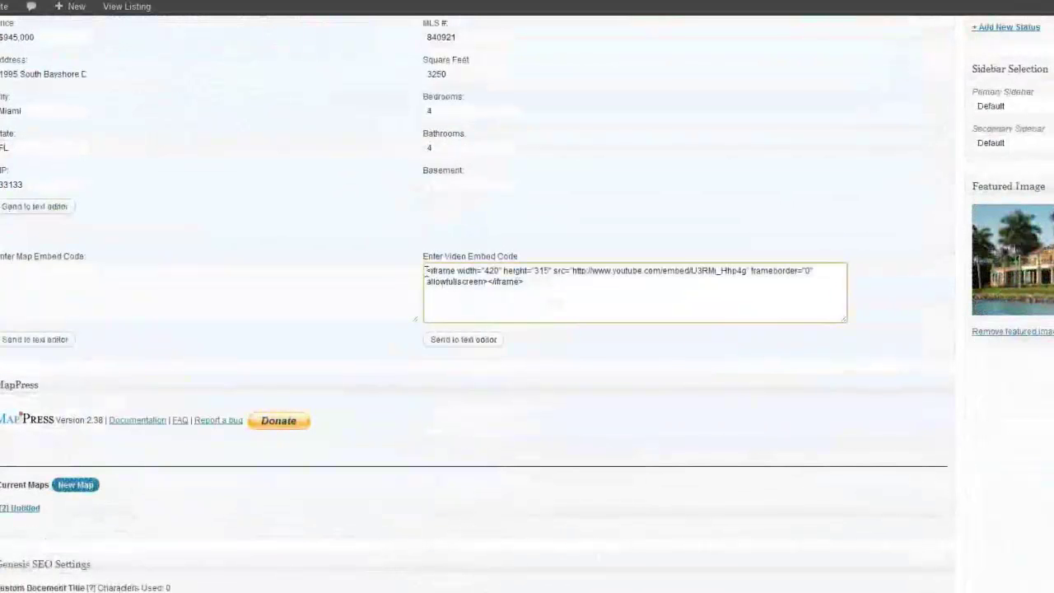
key("ctrl+a")
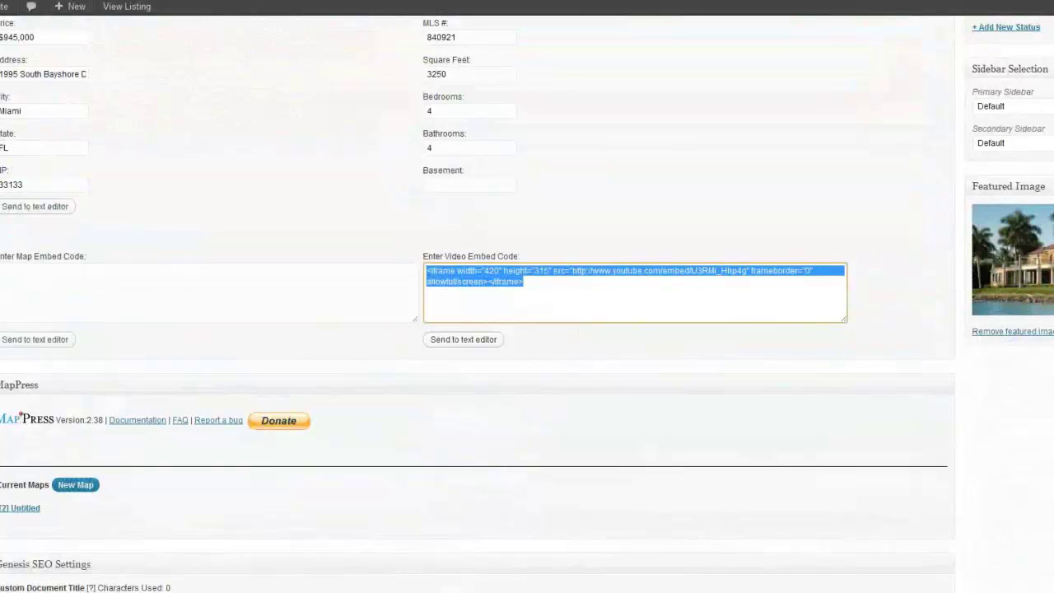
left_click(463, 339)
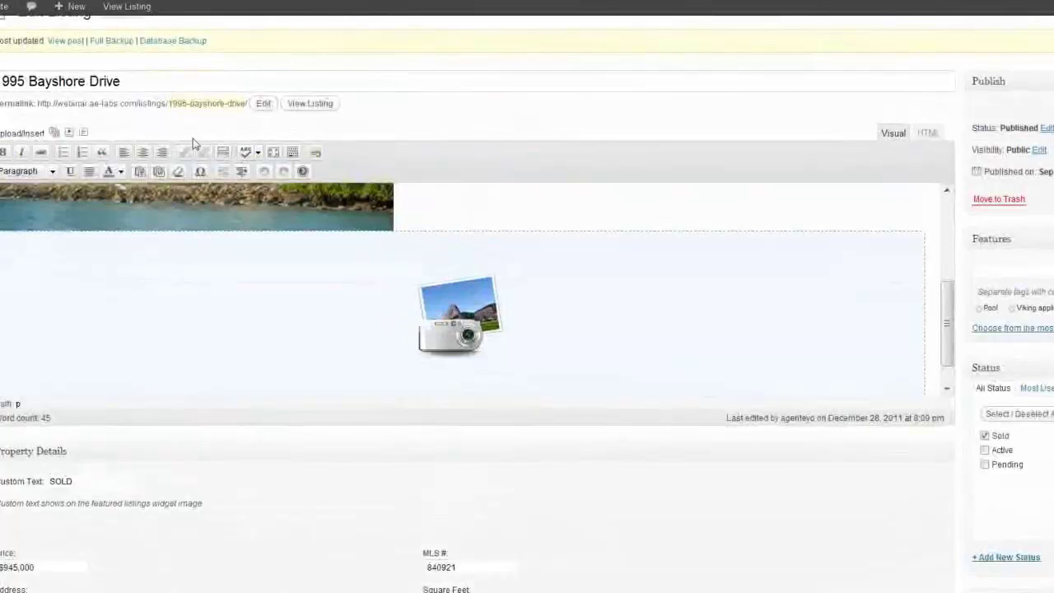
- Open the All Posts list from the Posts menu
mouse_move(11, 31)
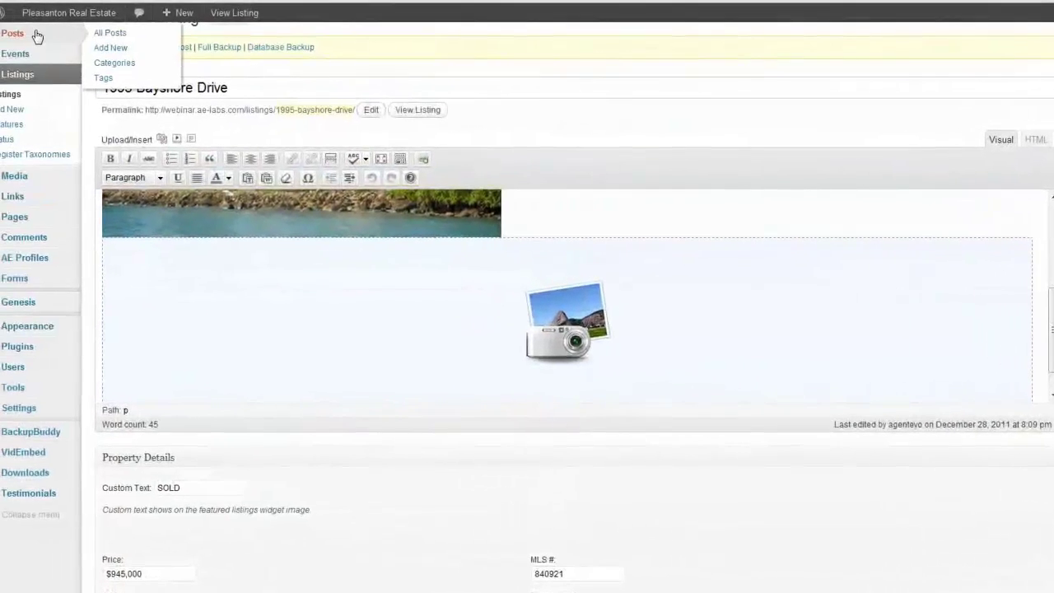
left_click(130, 36)
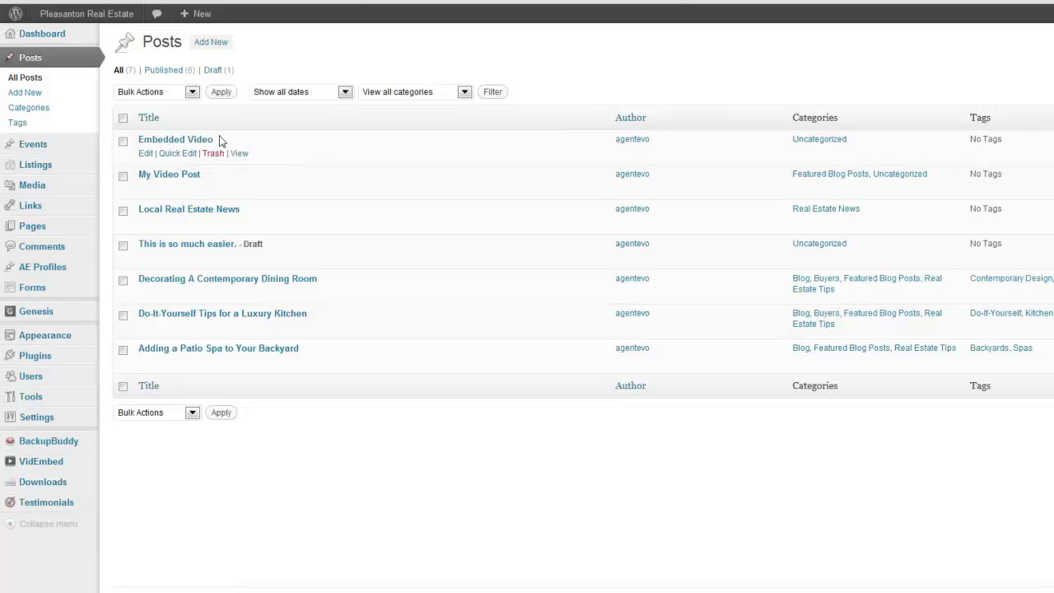
- Open the Embedded Video post in the editor
left_click(145, 155)
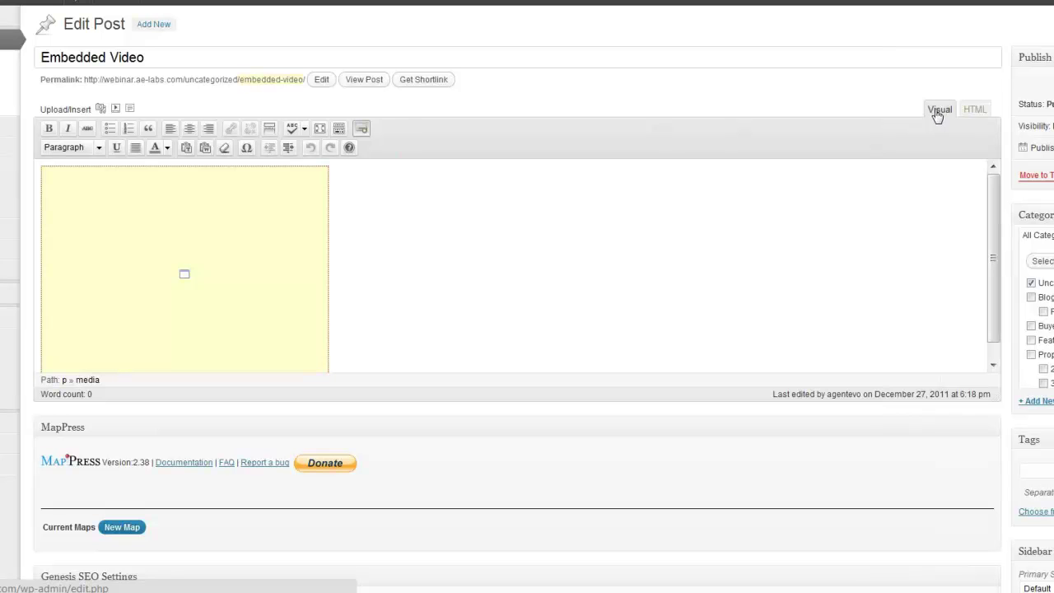
- Switch the Embedded Video post to HTML view and inspect its 420×315 YouTube iframe line
left_click(975, 110)
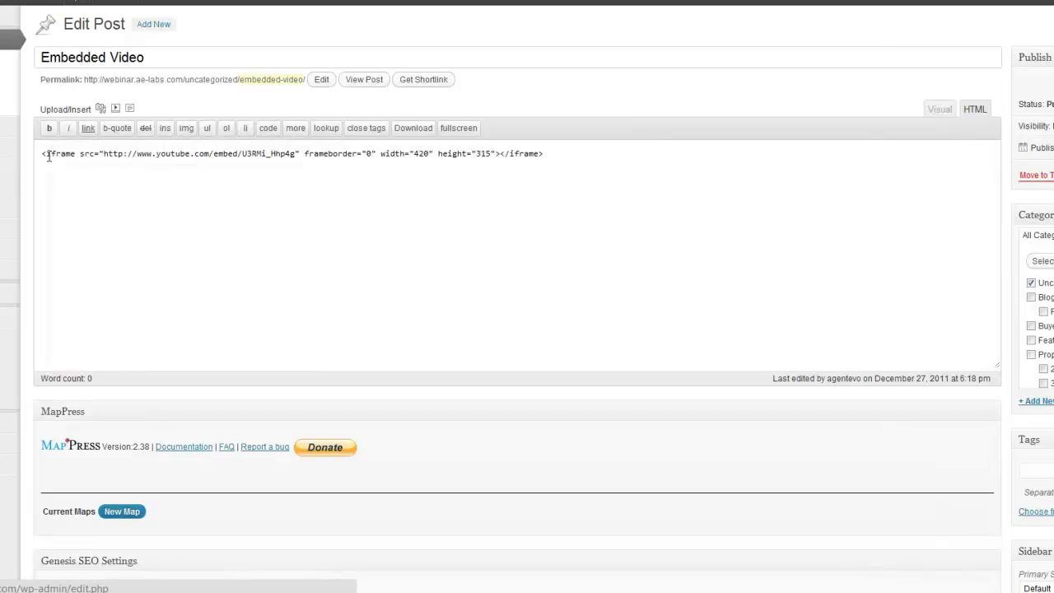
left_click_drag(41, 153, 552, 155)
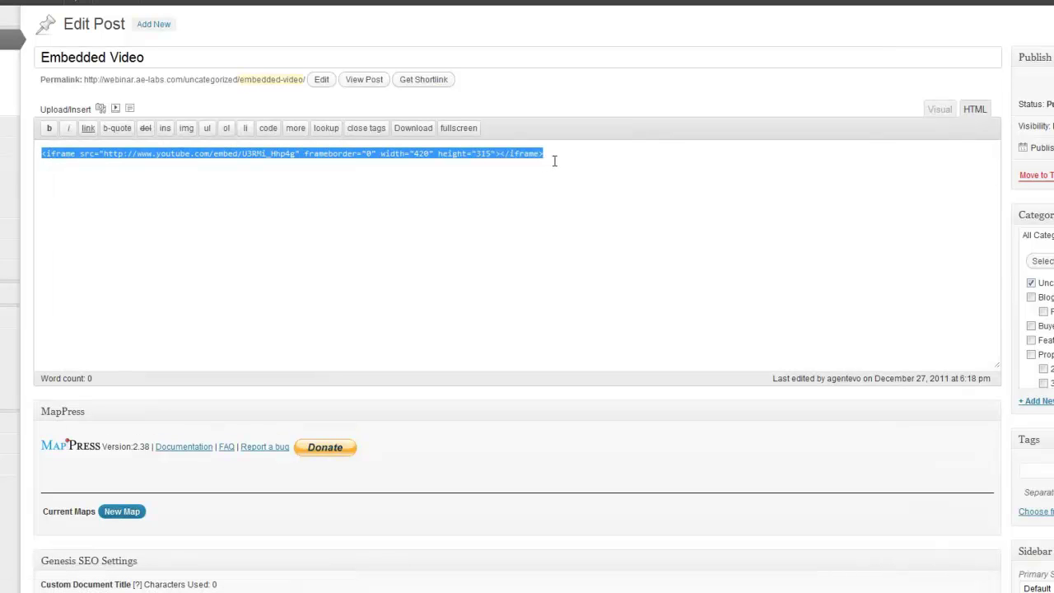
left_click(553, 153)
left_click_drag(45, 153, 74, 154)
left_click(72, 154)
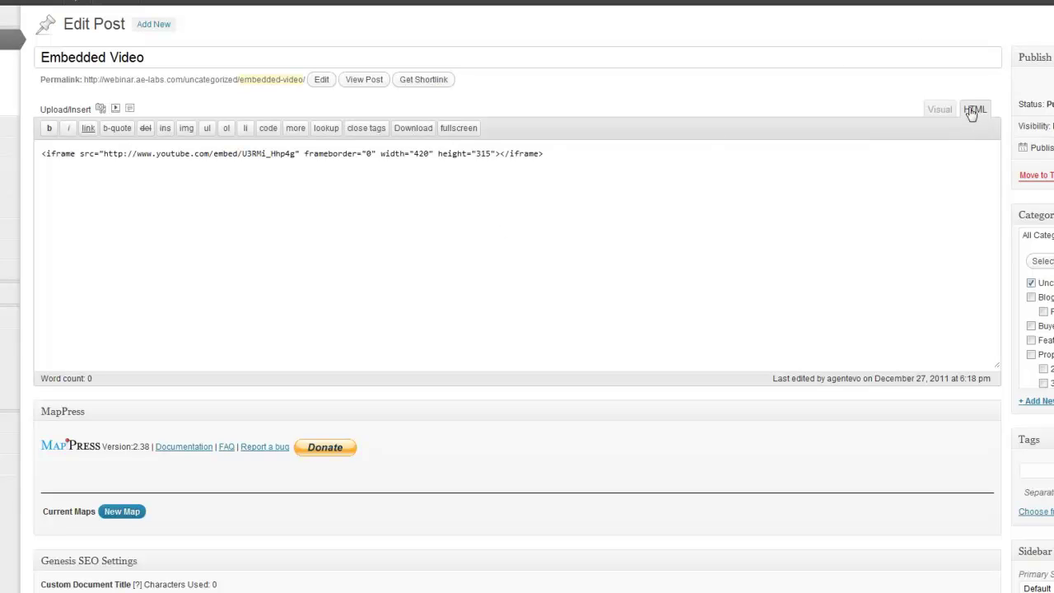
left_click(558, 158)
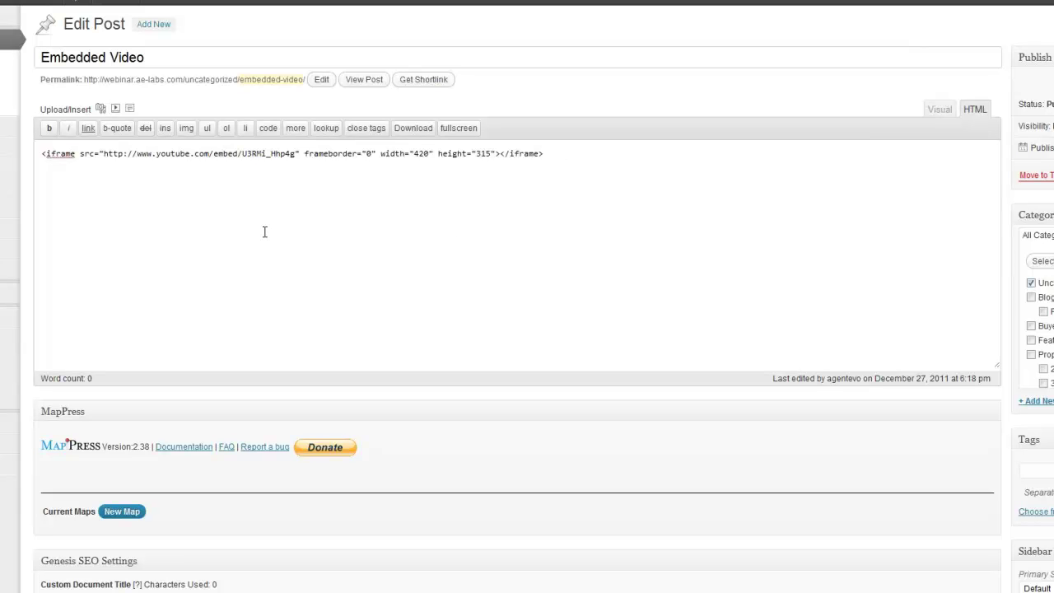